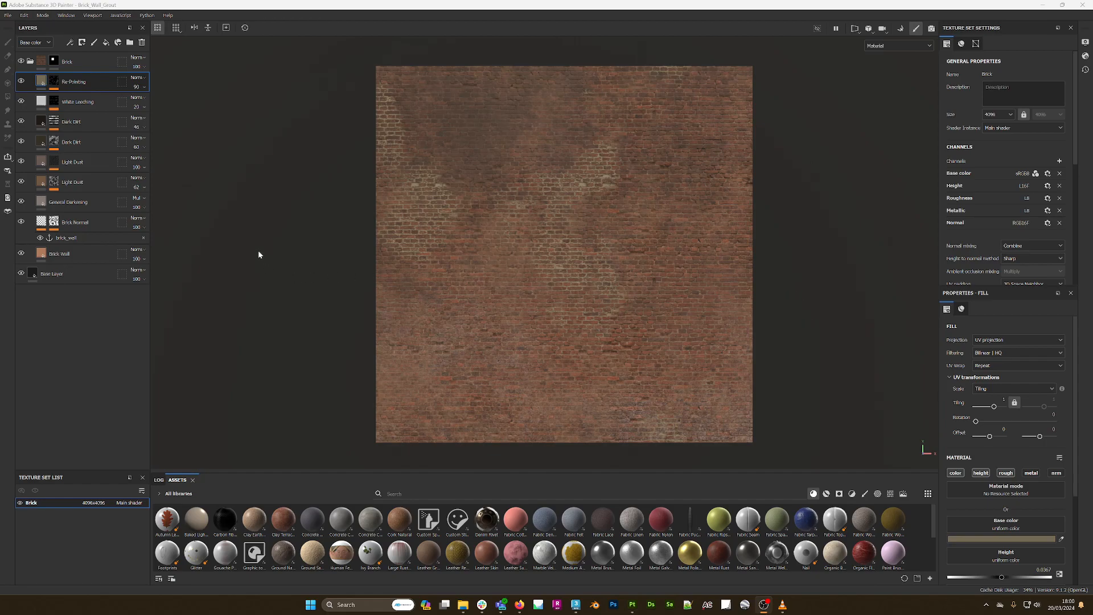
Step: Compare the wall with the Brick Normal layer hidden and shown, and check the fill properties of Brick Wall and Brick Normal
click(90, 221)
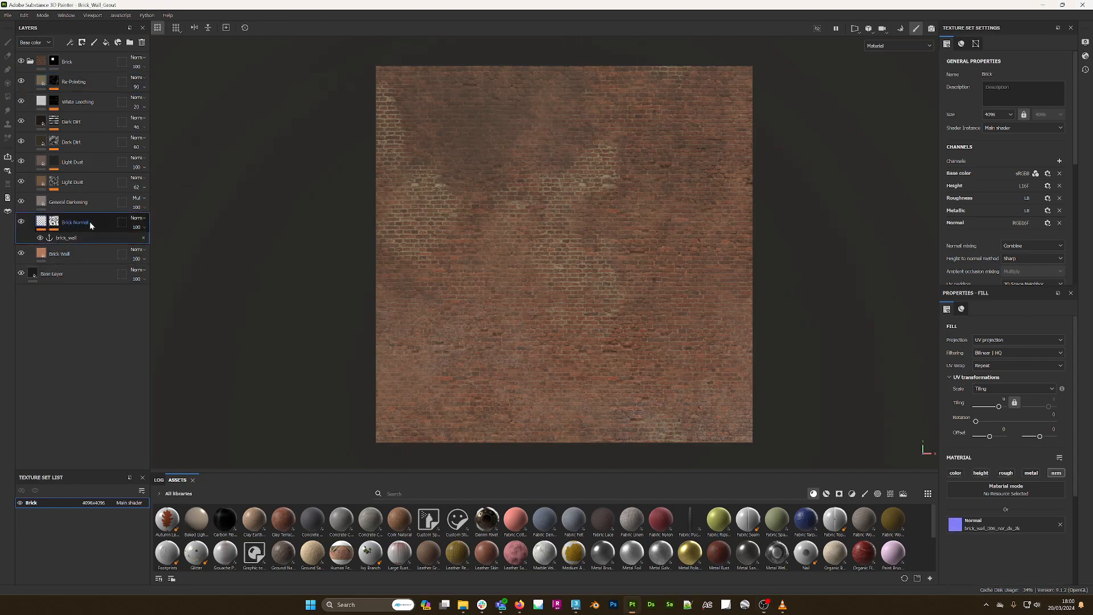
click(21, 222)
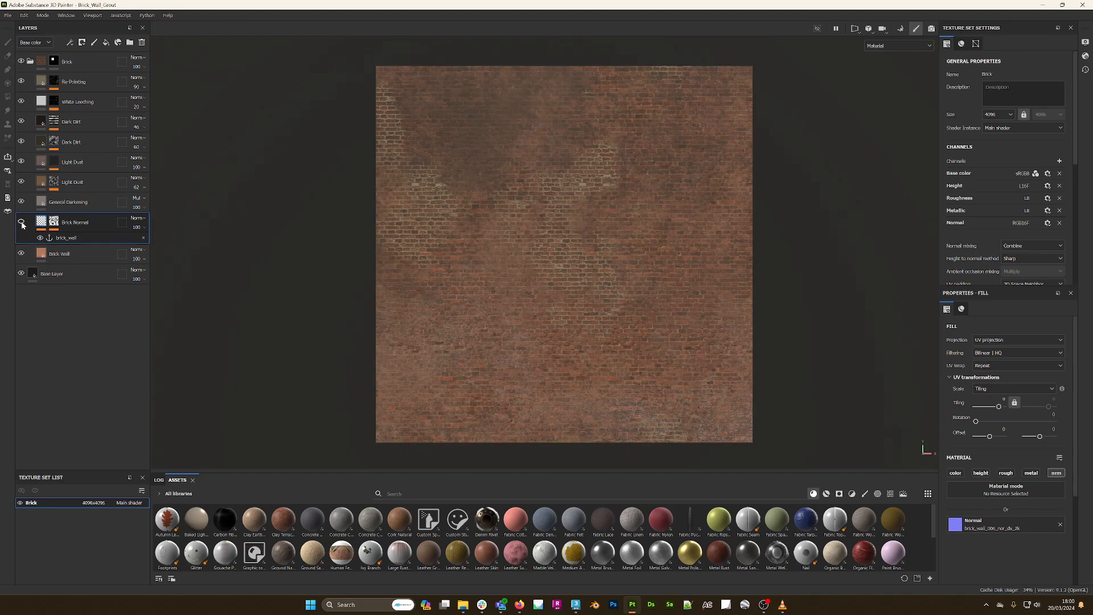
click(21, 222)
click(87, 254)
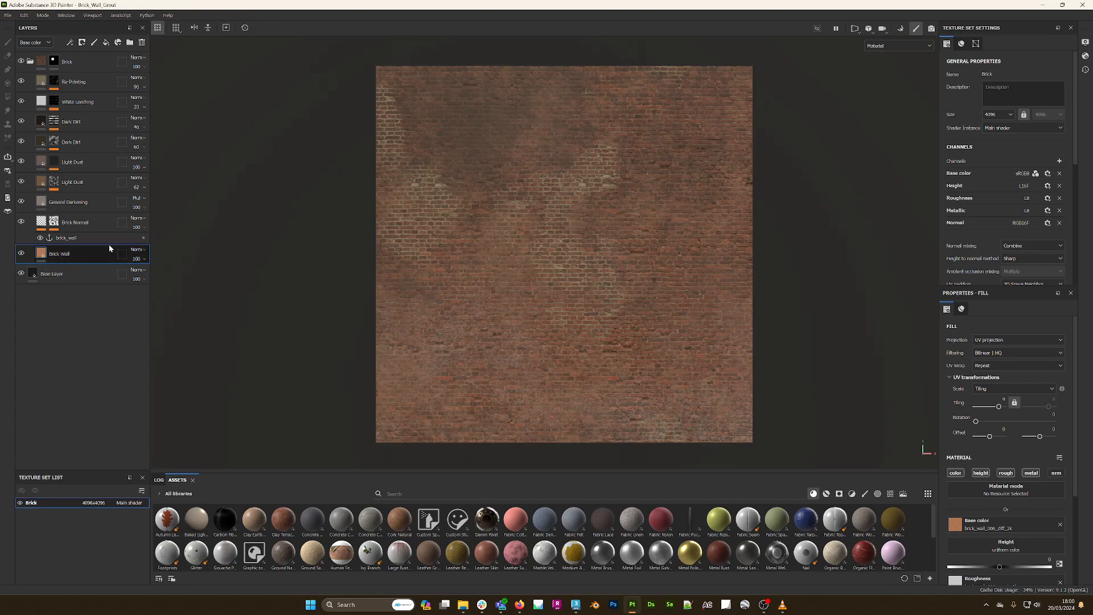
click(47, 222)
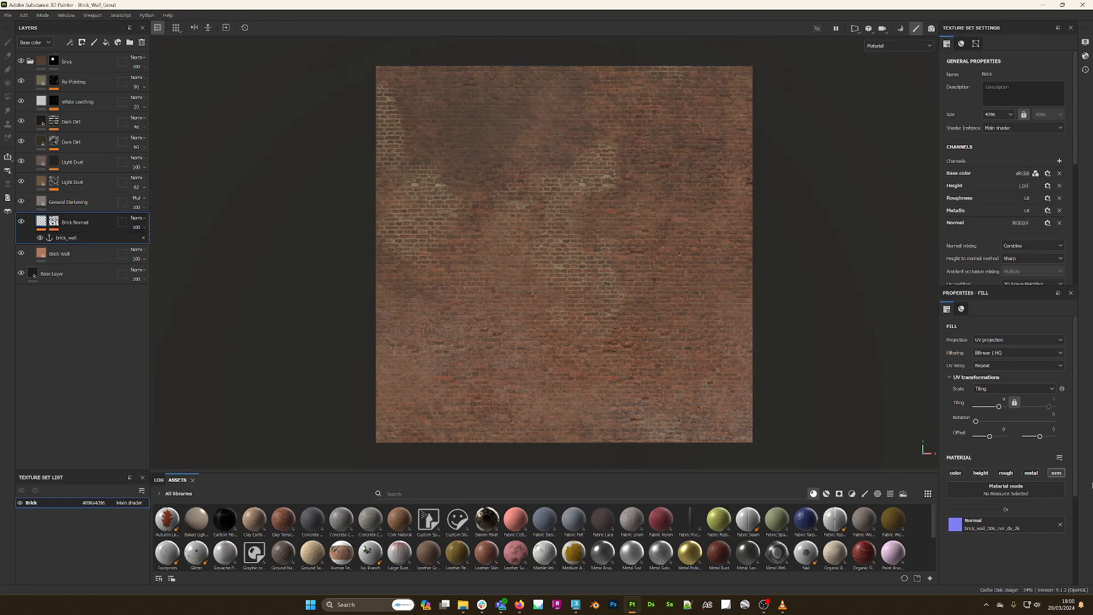
scroll(565, 281, up, 2)
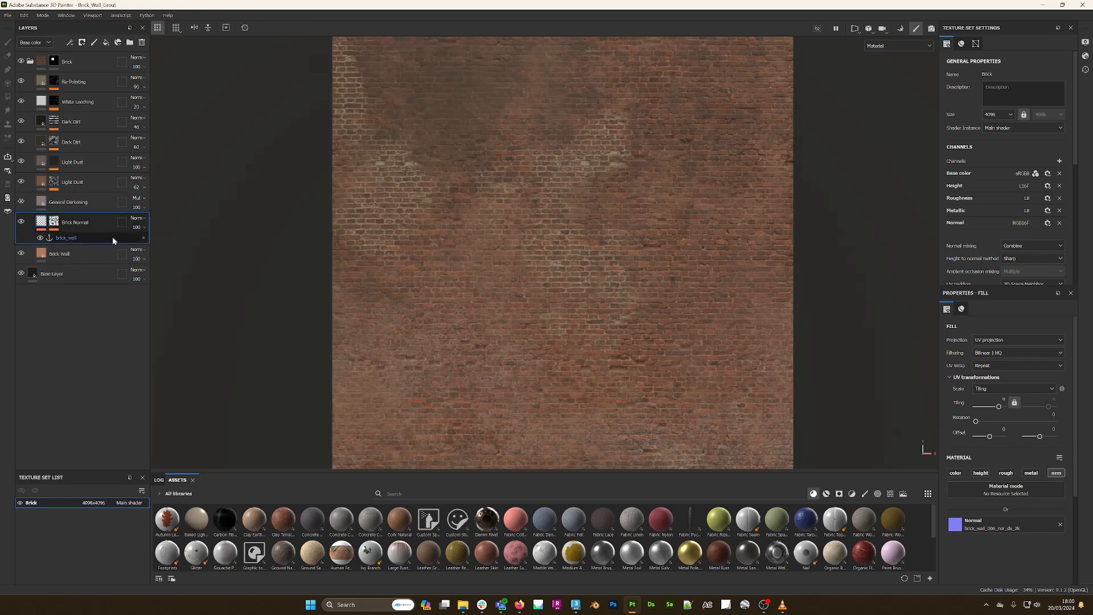
Step: Examine the Brick Normal mask by toggling its Paint, Levels and Clouds 2 effects, and return to the layer's fill
click(54, 222)
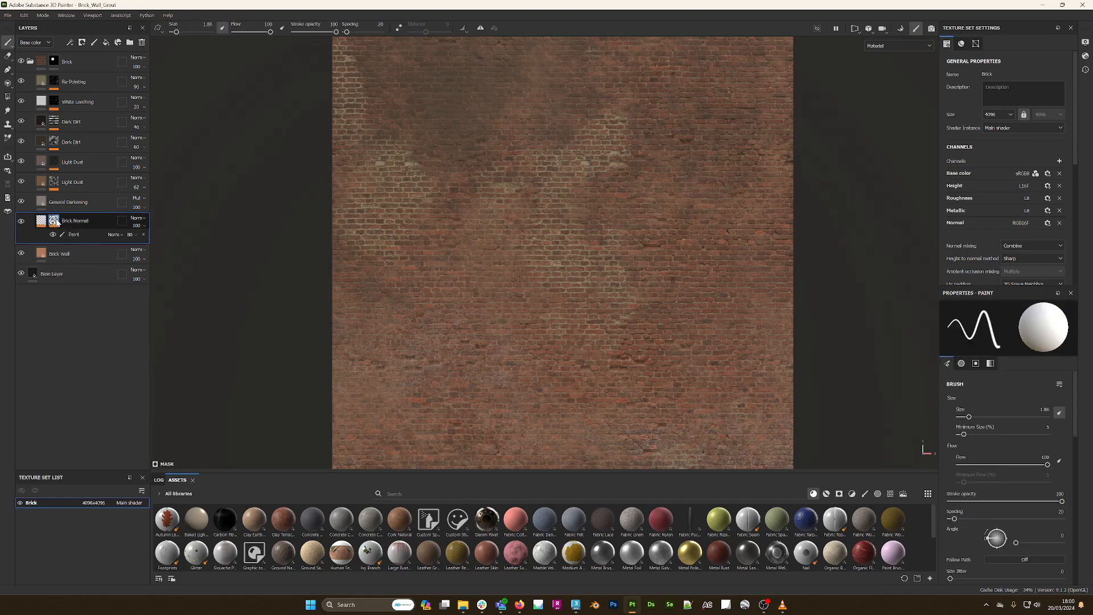
click(53, 237)
click(53, 249)
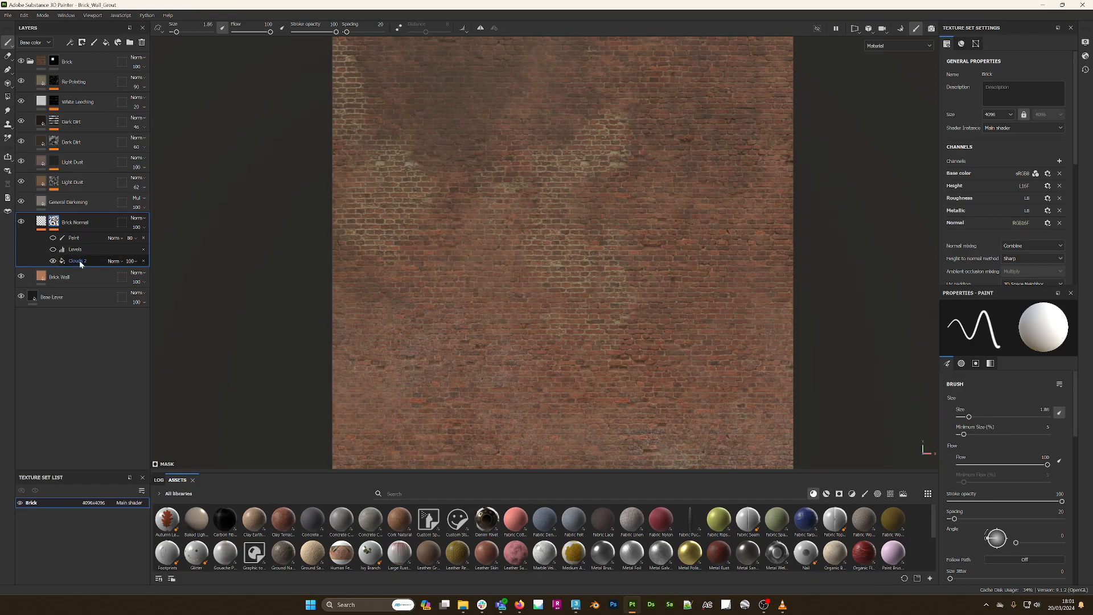
click(62, 261)
click(53, 261)
click(53, 250)
click(53, 238)
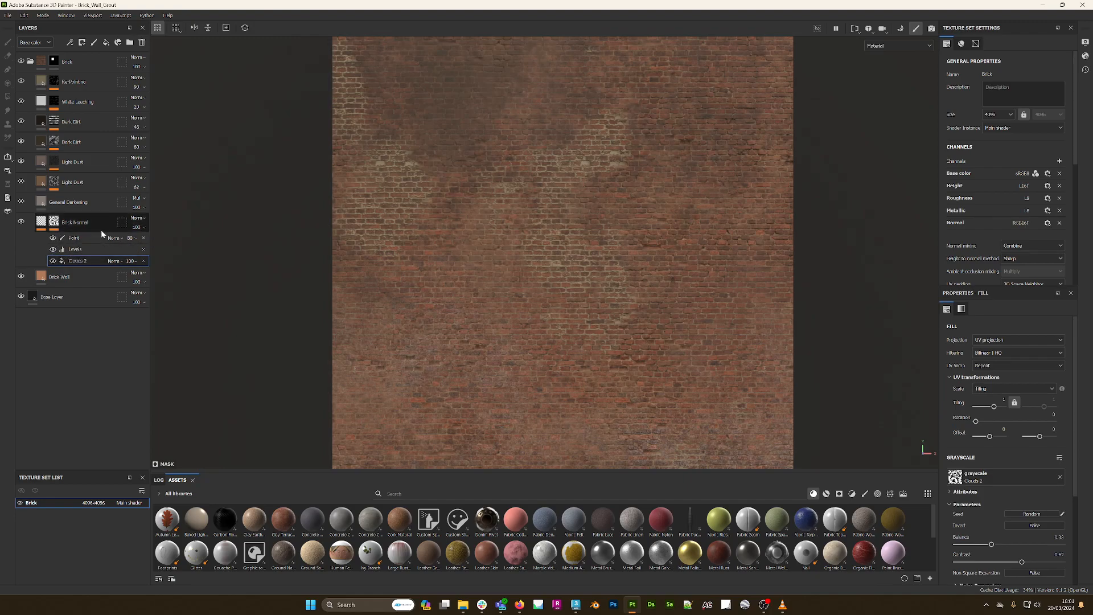
click(45, 222)
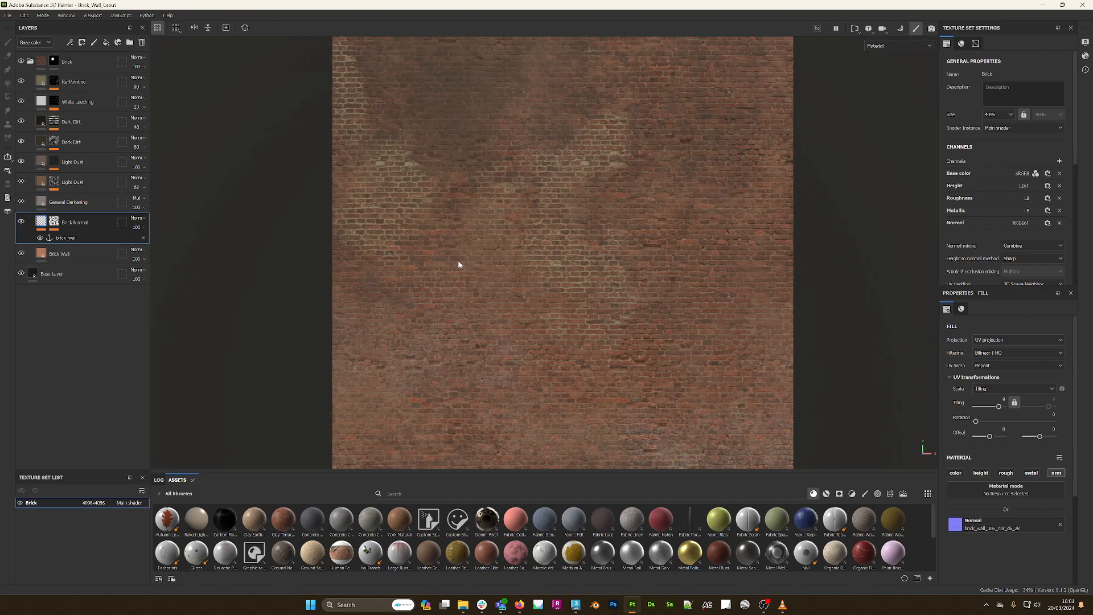
Step: Examine the brick and mortar detail across the wall texture up close and as a whole
scroll(459, 263, up, 3)
scroll(740, 302, down, 4)
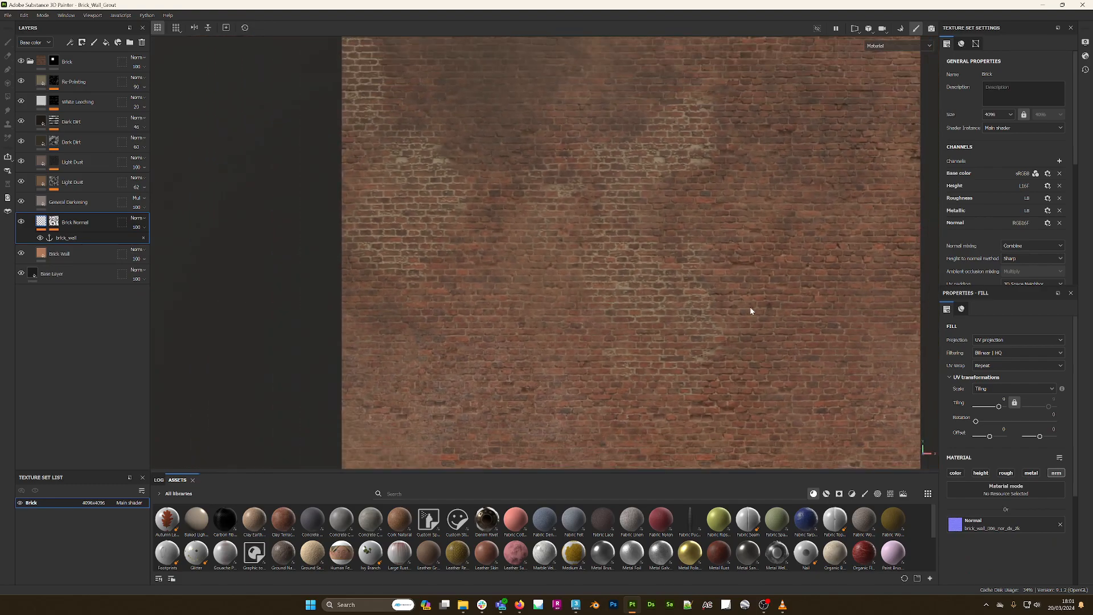
middle_drag(711, 337, 670, 321)
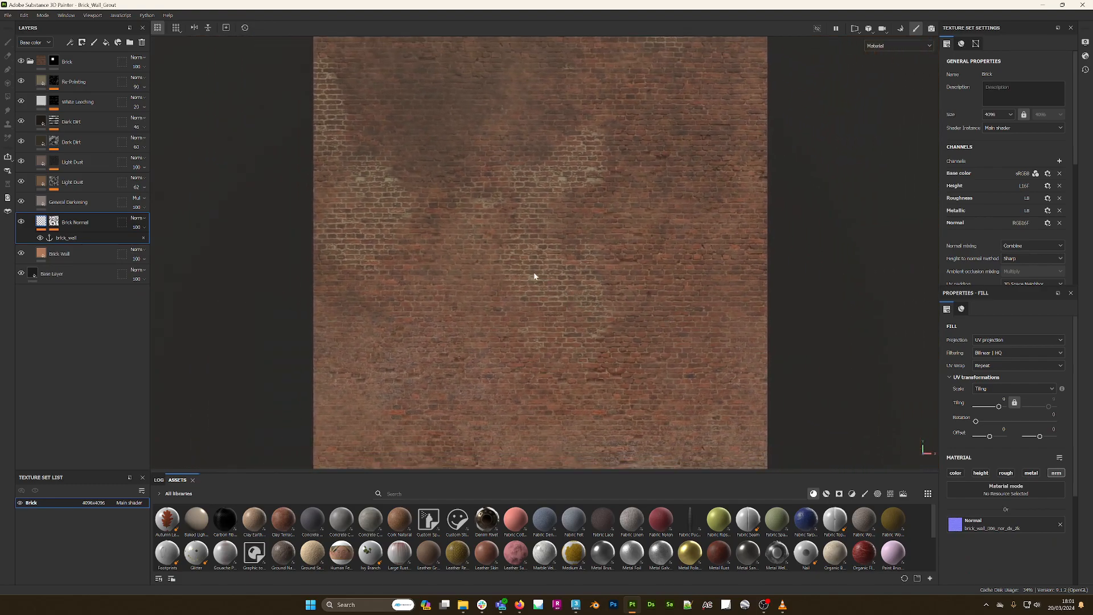
scroll(349, 262, up, 2)
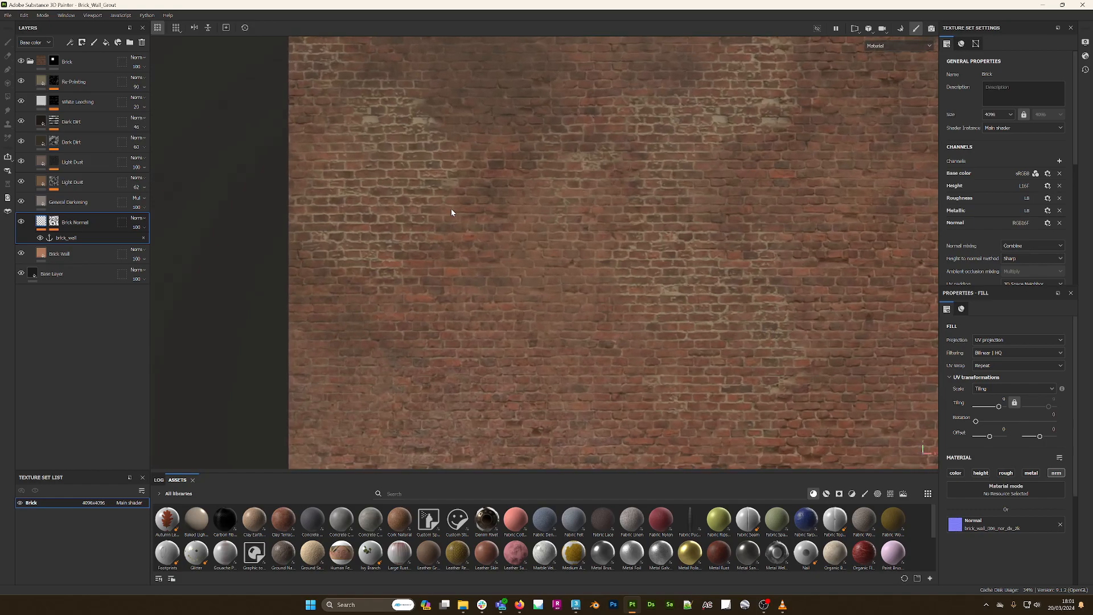
scroll(603, 222, up, 5)
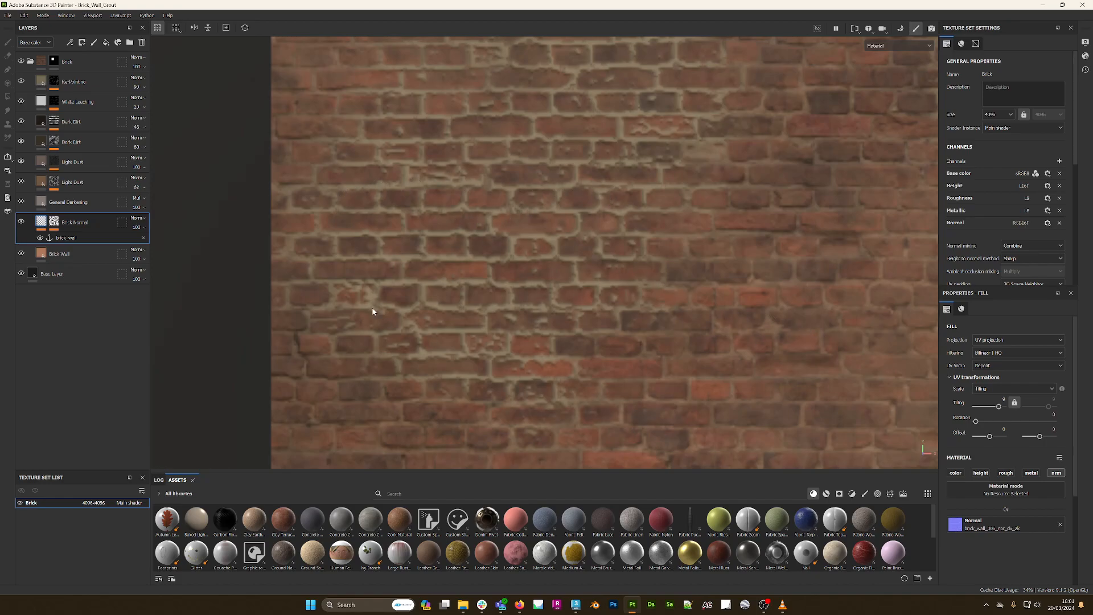
scroll(817, 285, down, 3)
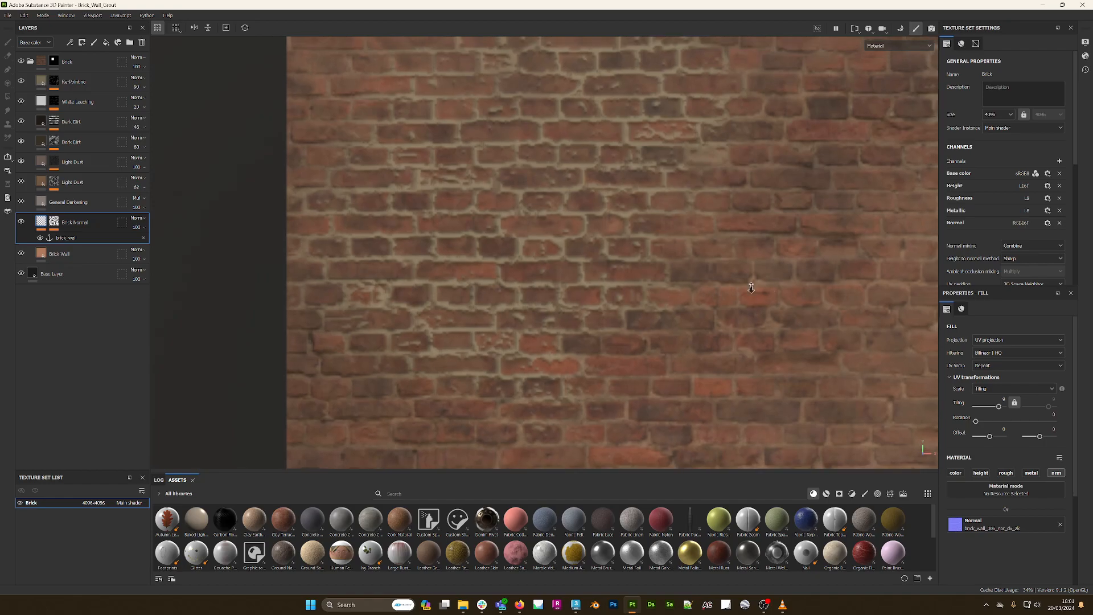
alt+middle_drag(543, 266, 334, 224)
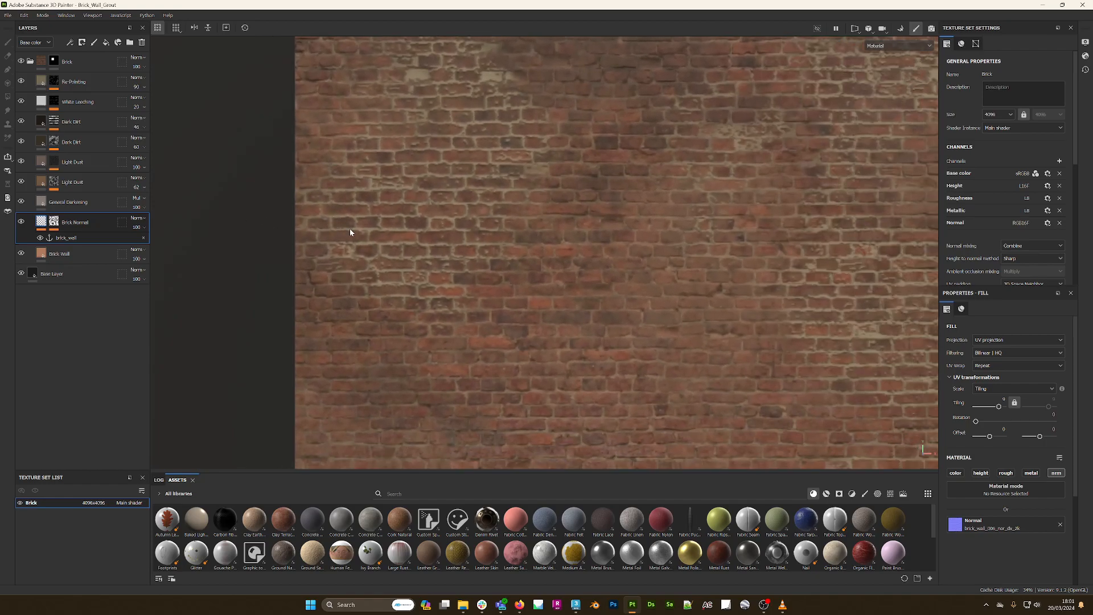
scroll(763, 263, down, 2)
alt+middle_drag(899, 331, 698, 283)
scroll(698, 283, down, 3)
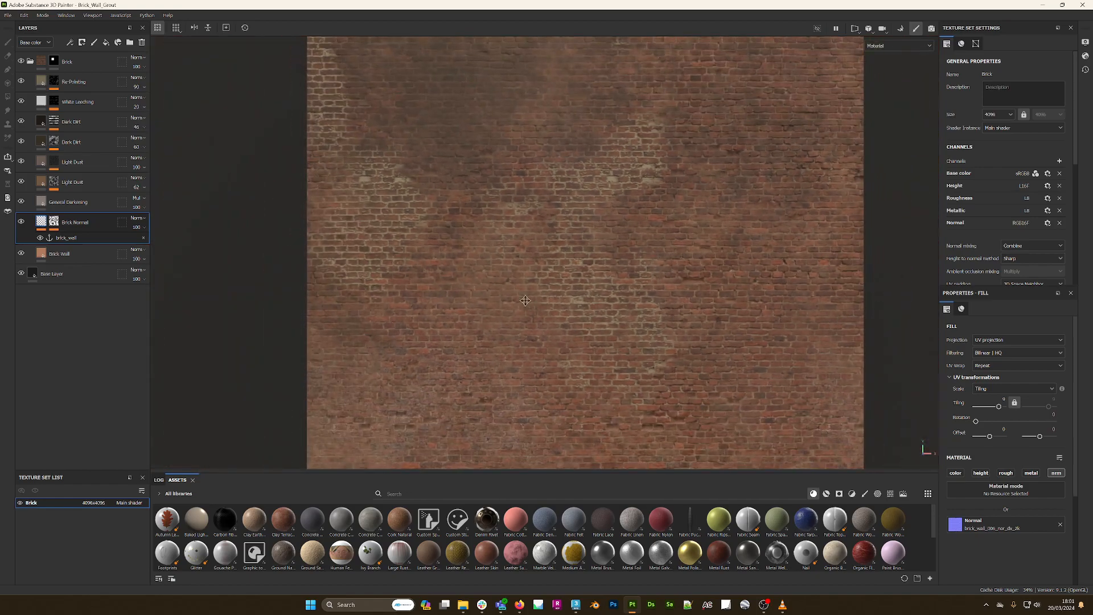
alt+middle_drag(525, 300, 495, 236)
alt+middle_drag(423, 231, 632, 215)
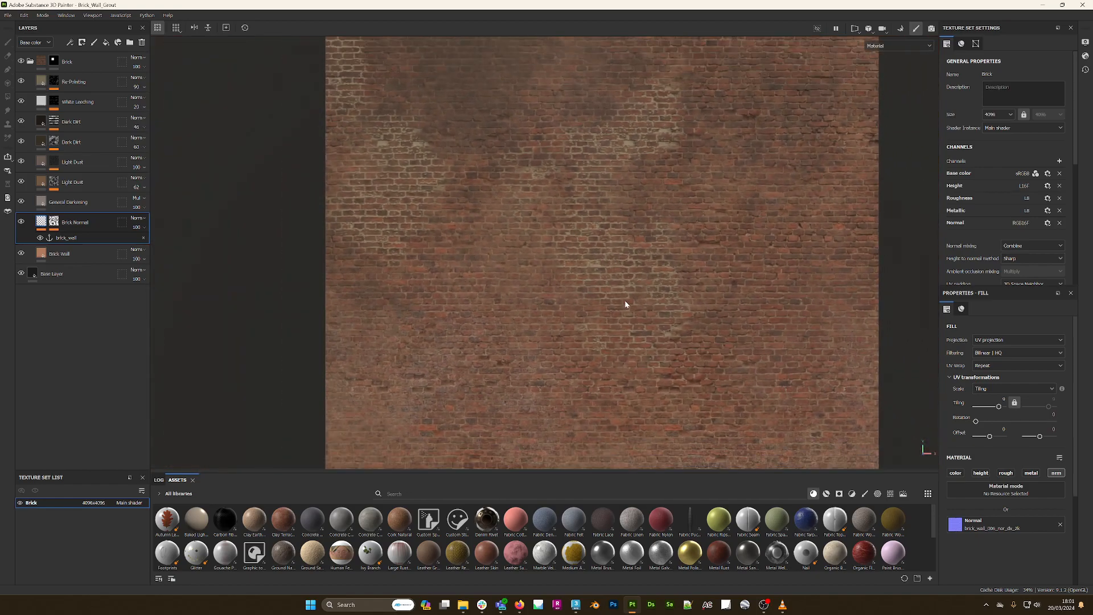
alt+middle_drag(838, 227, 799, 250)
scroll(800, 250, down, 3)
alt+middle_drag(585, 240, 575, 246)
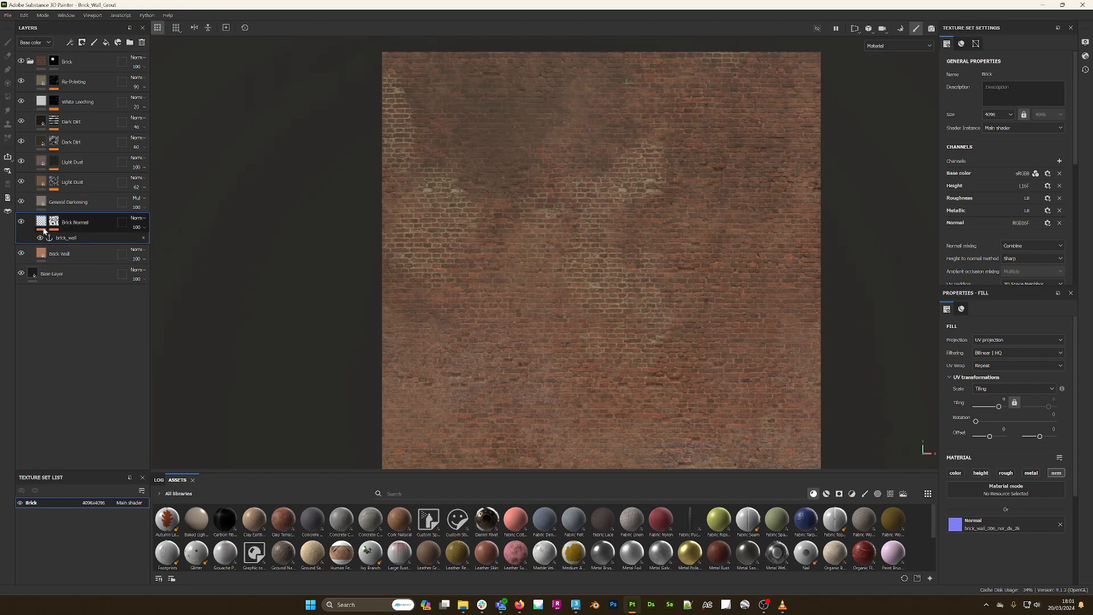
Step: Add a second anchor point to the Brick Normal layer's fill and remove it again
mouse_move(41, 229)
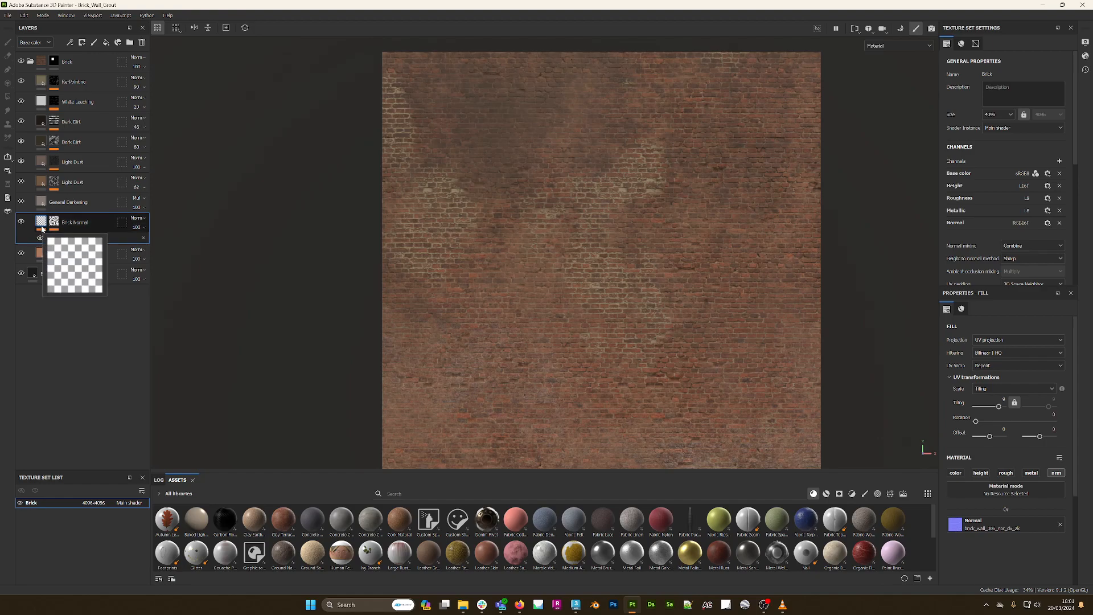
right_click(42, 222)
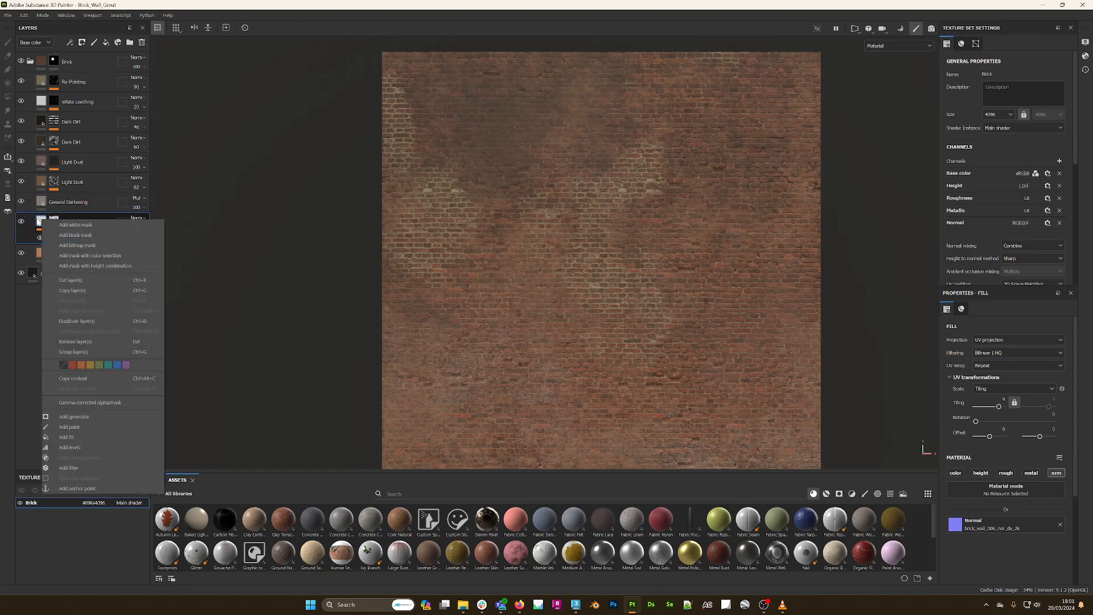
click(38, 221)
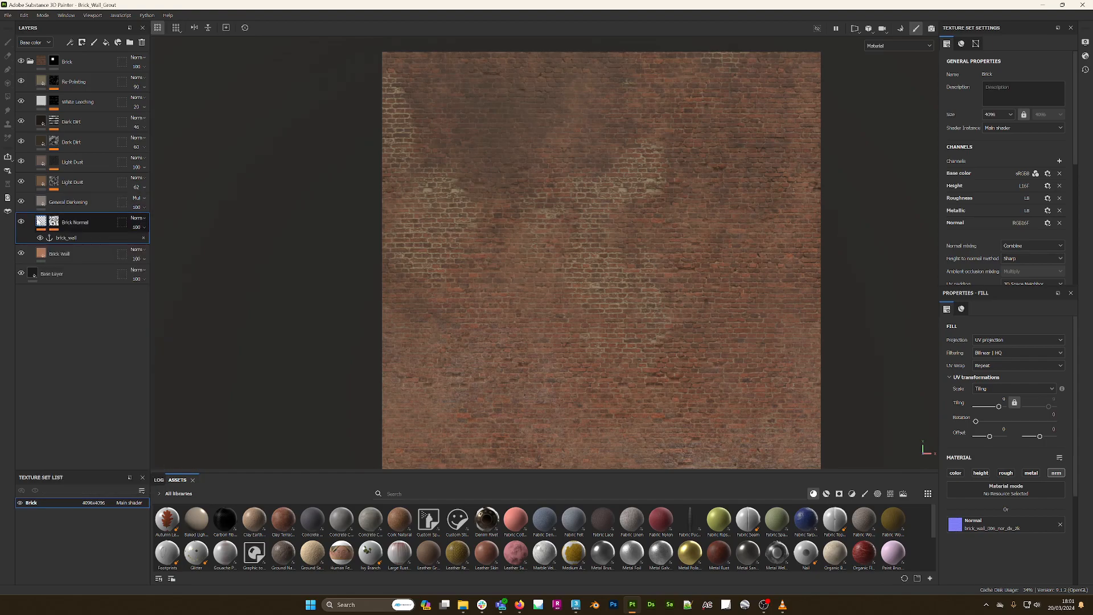
right_click(42, 225)
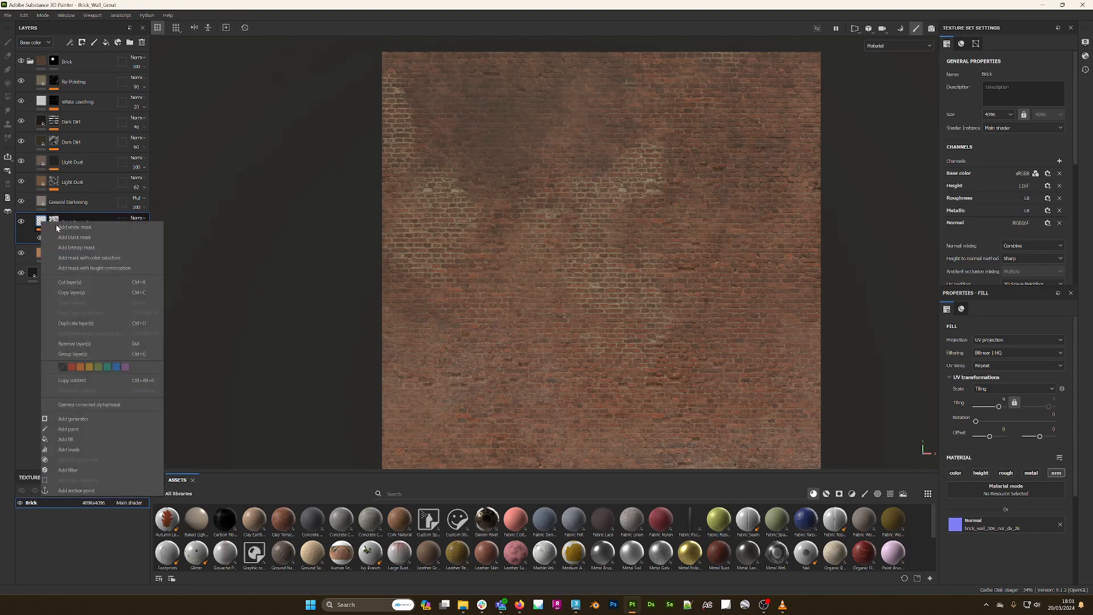
click(76, 490)
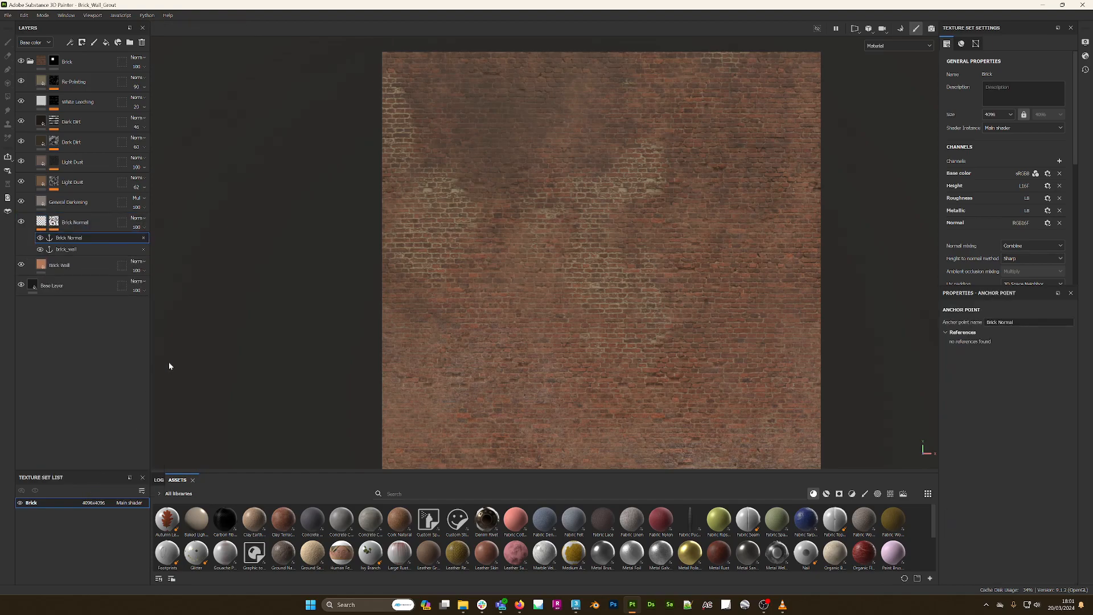
double_click(60, 239)
click(143, 237)
Step: Check the brick_wall anchor point's references and open the Mask Editor generator in the Re-Pointing layer's mask
click(73, 236)
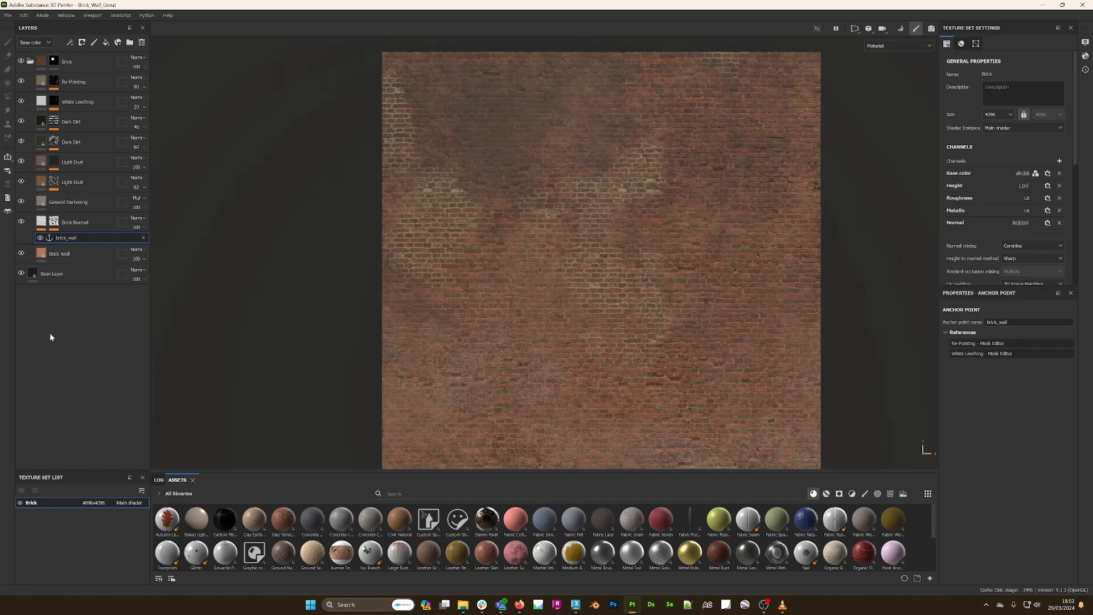
click(67, 84)
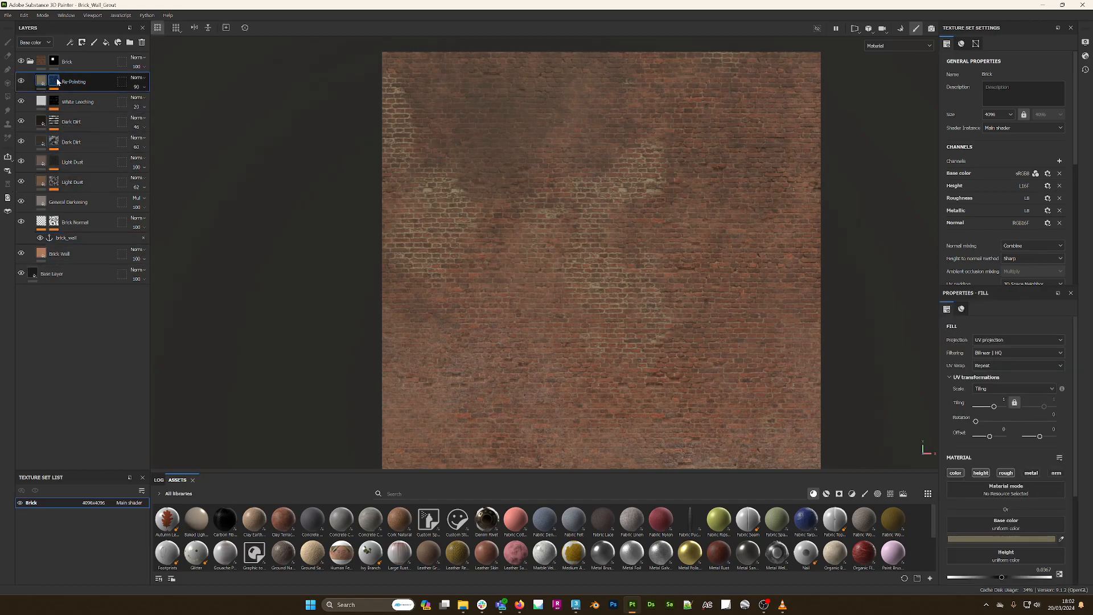
click(55, 82)
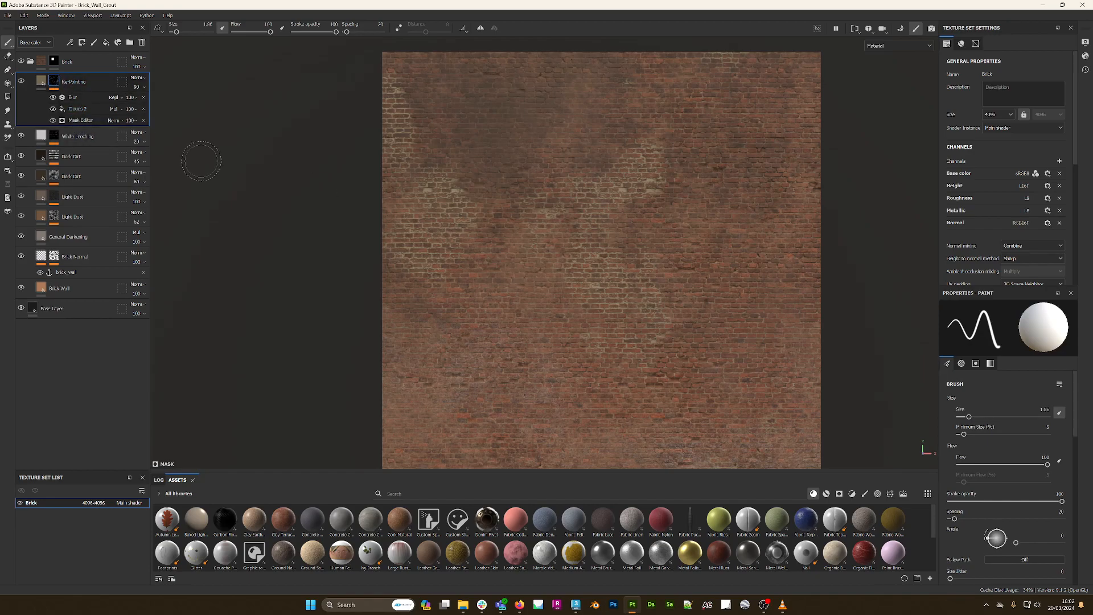
click(80, 121)
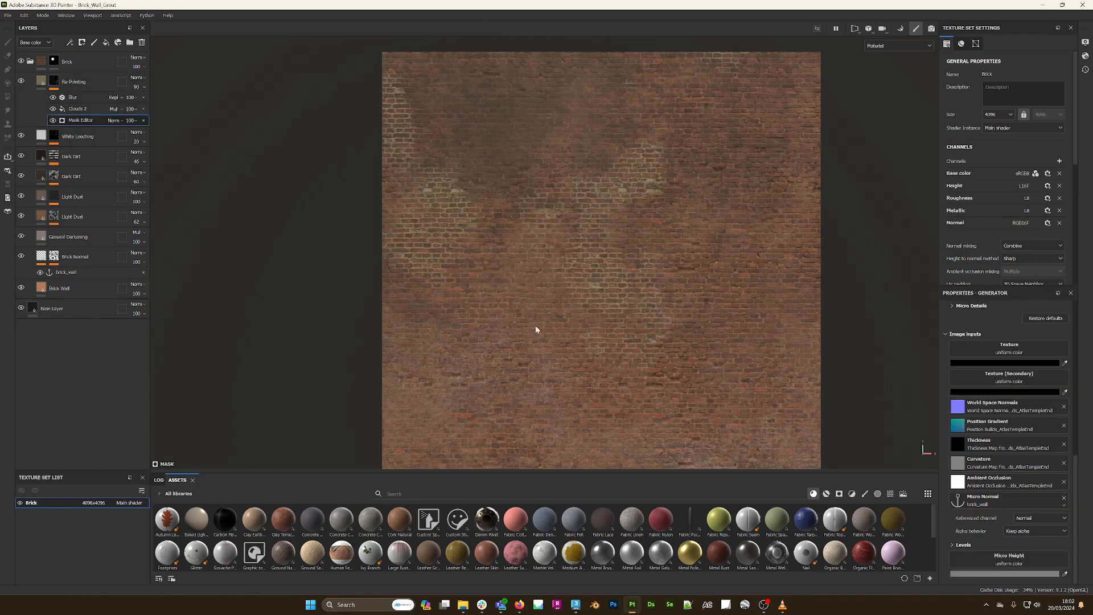
Step: Review the Mask Editor's parameters and expand its Micro Details settings
scroll(1011, 406, up, 10)
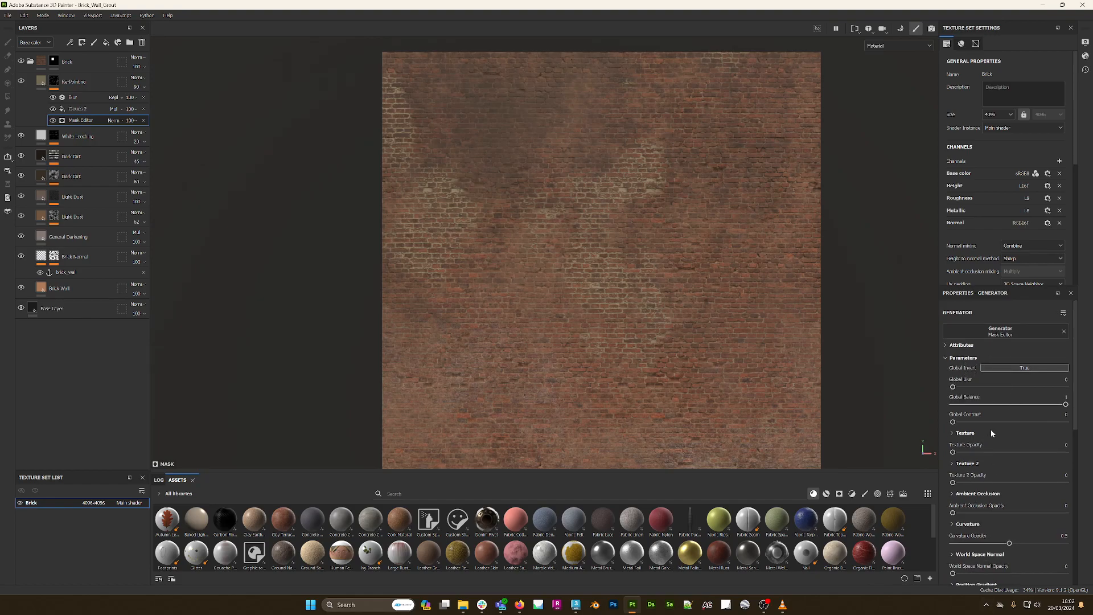
scroll(978, 450, down, 5)
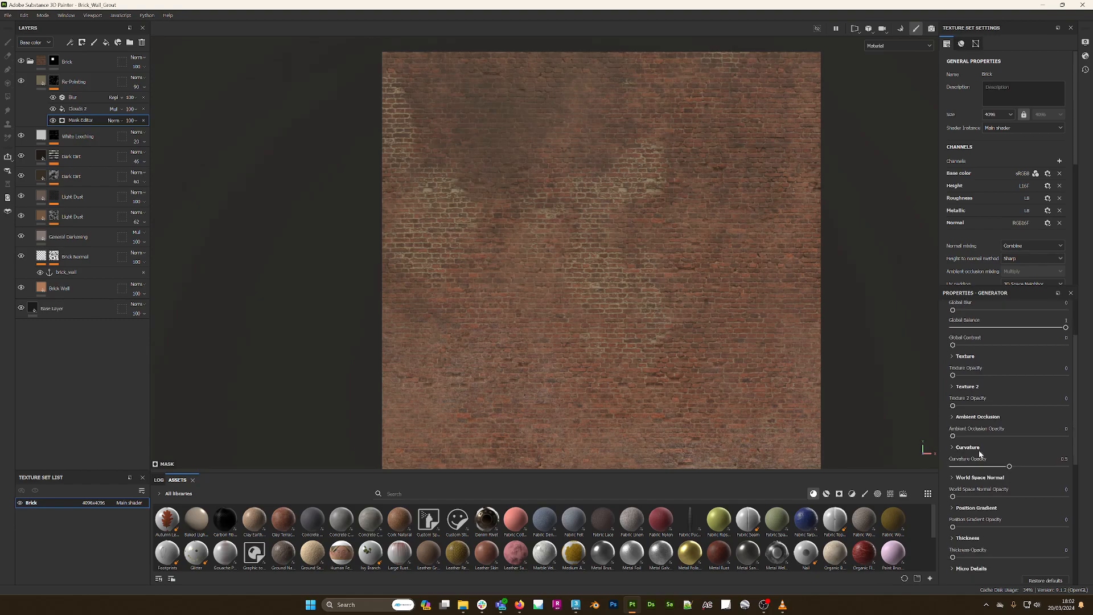
scroll(979, 449, down, 2)
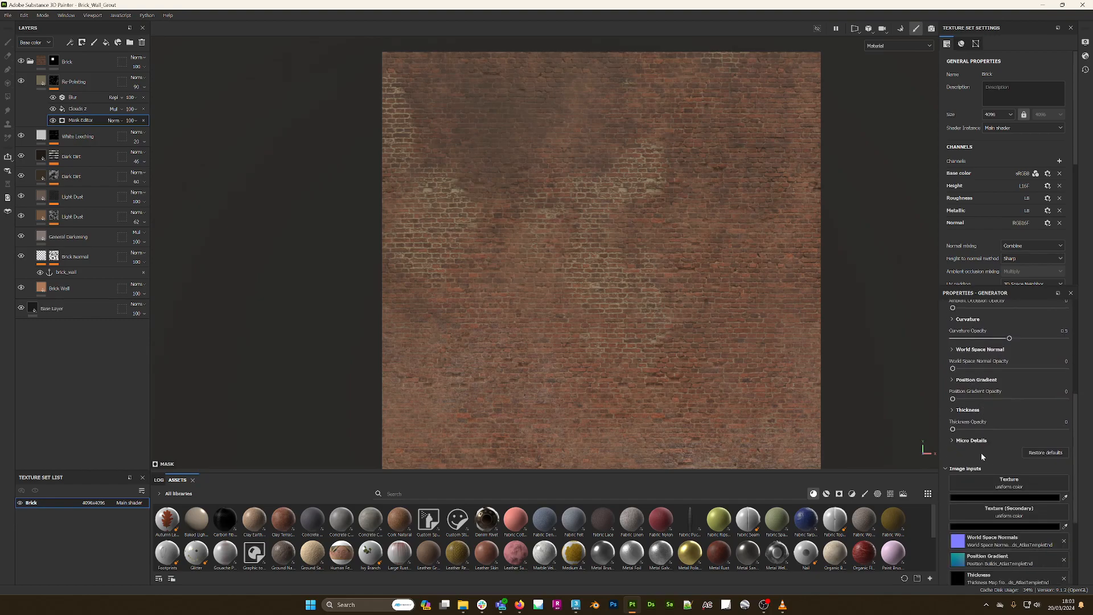
click(953, 442)
scroll(962, 415, down, 2)
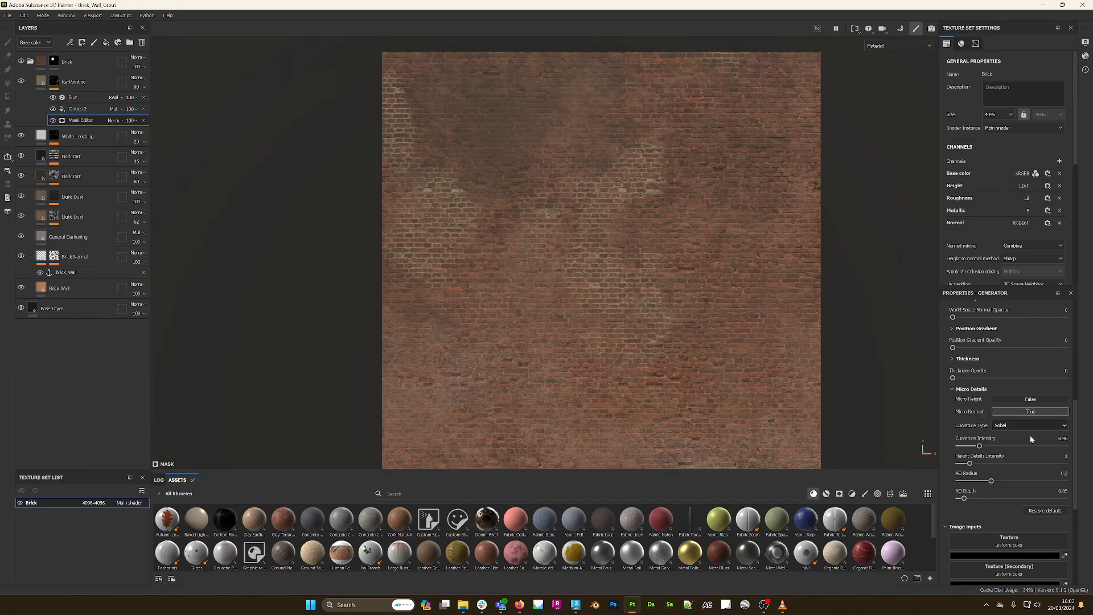
Step: Reselect the brick_wall anchor point as the Re-Pointing Mask Editor's Micro Normal input and set its referenced channel to Normal
scroll(1000, 521, down, 7)
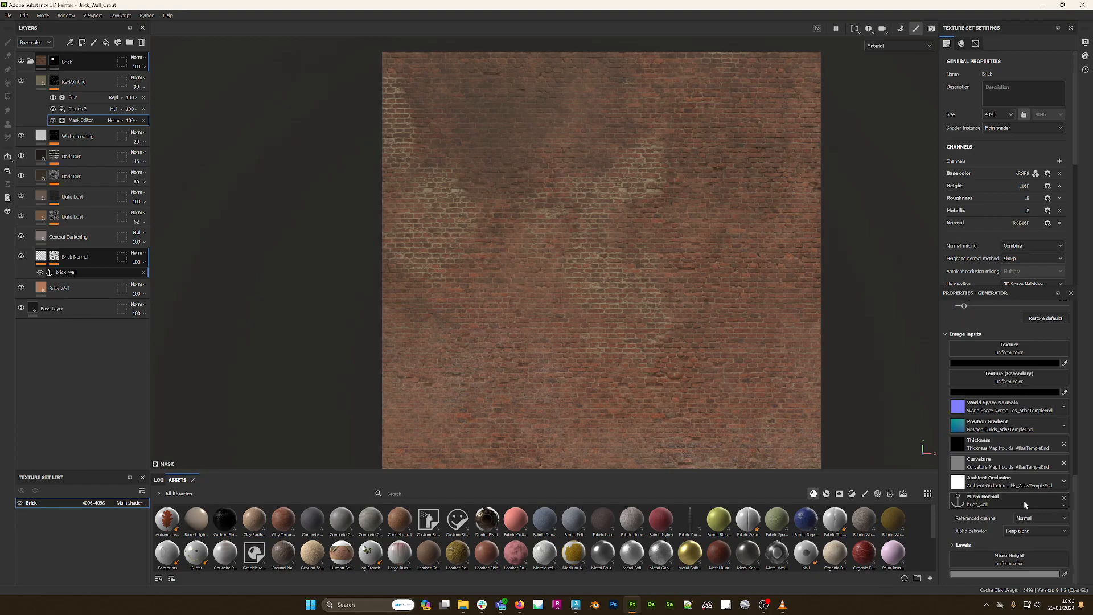
click(1023, 496)
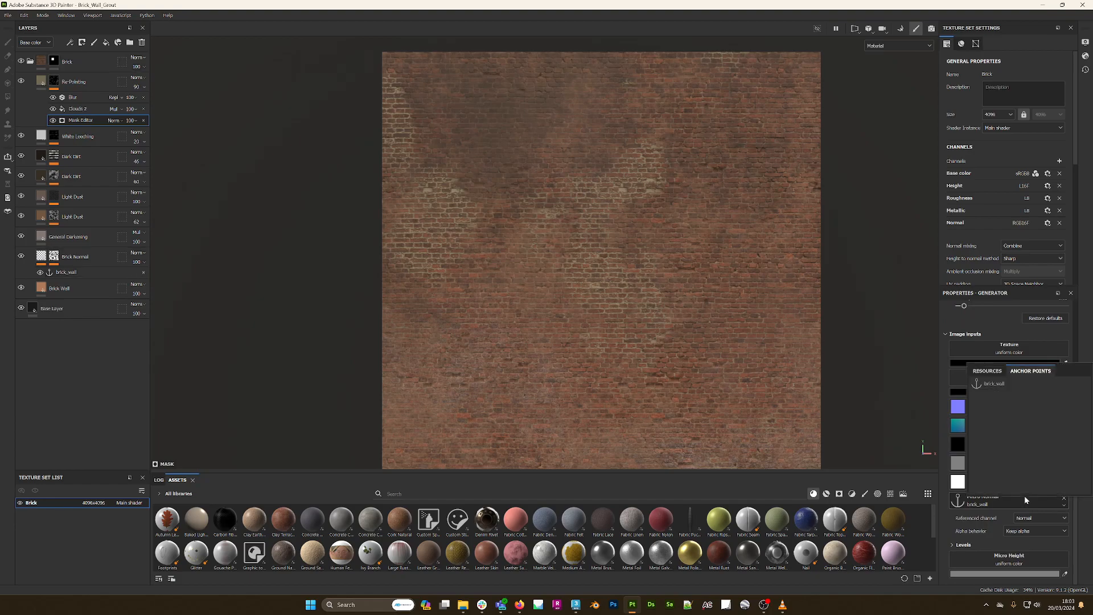
click(992, 385)
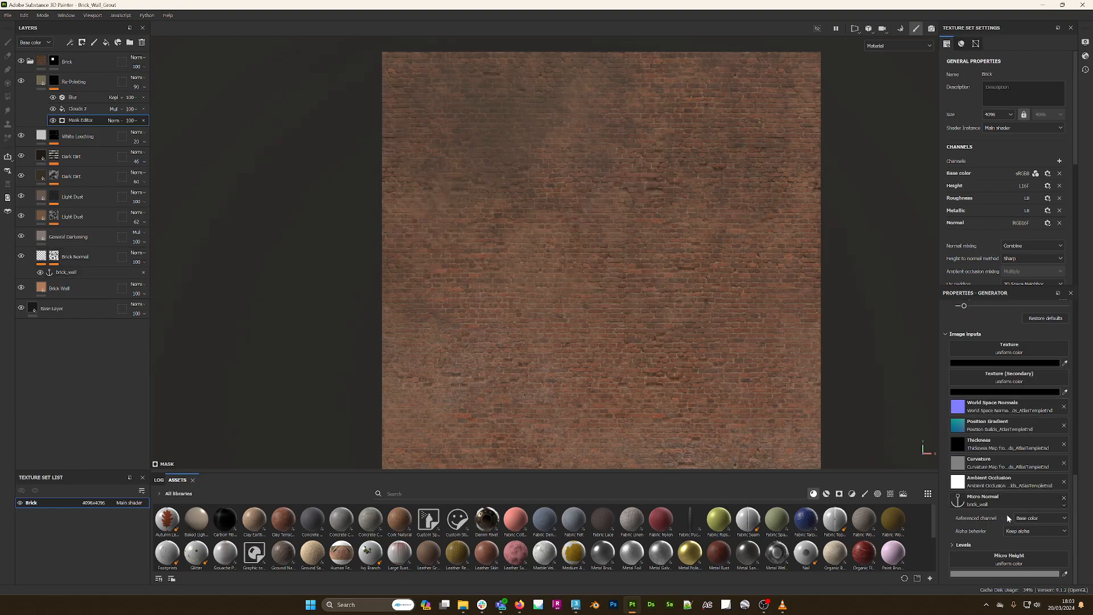
click(1037, 518)
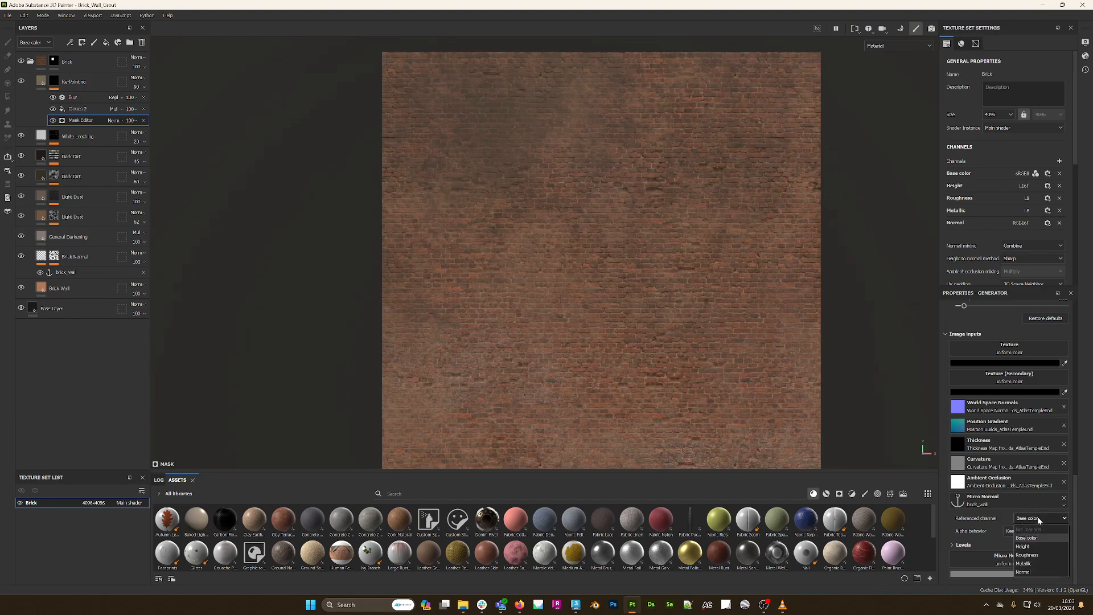
click(1040, 571)
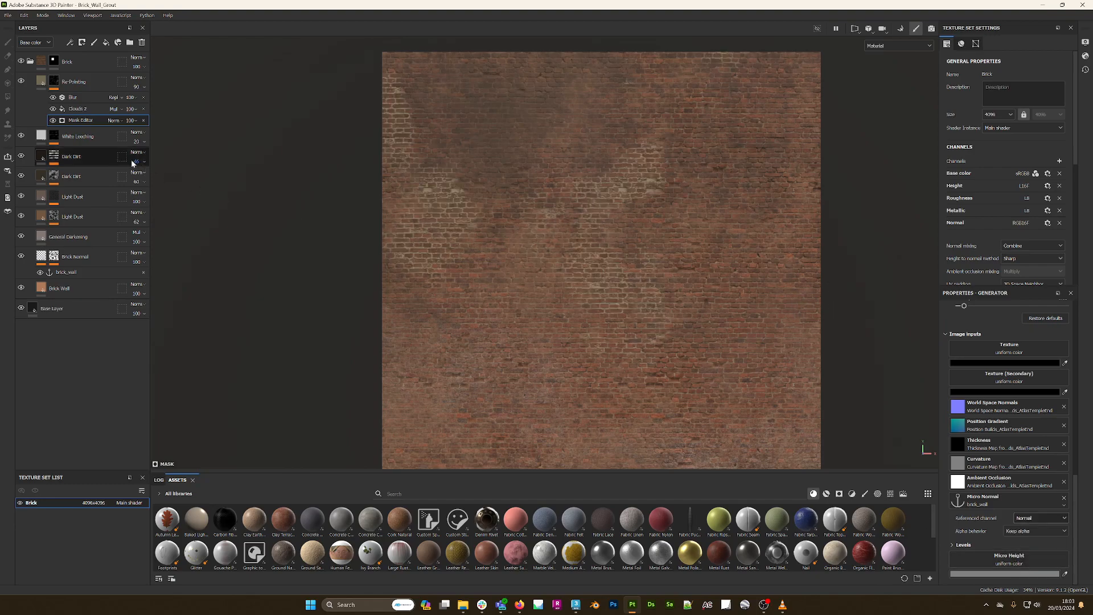
Step: Add a new fill layer above the Re-Pointing layer and give it a black mask
click(92, 76)
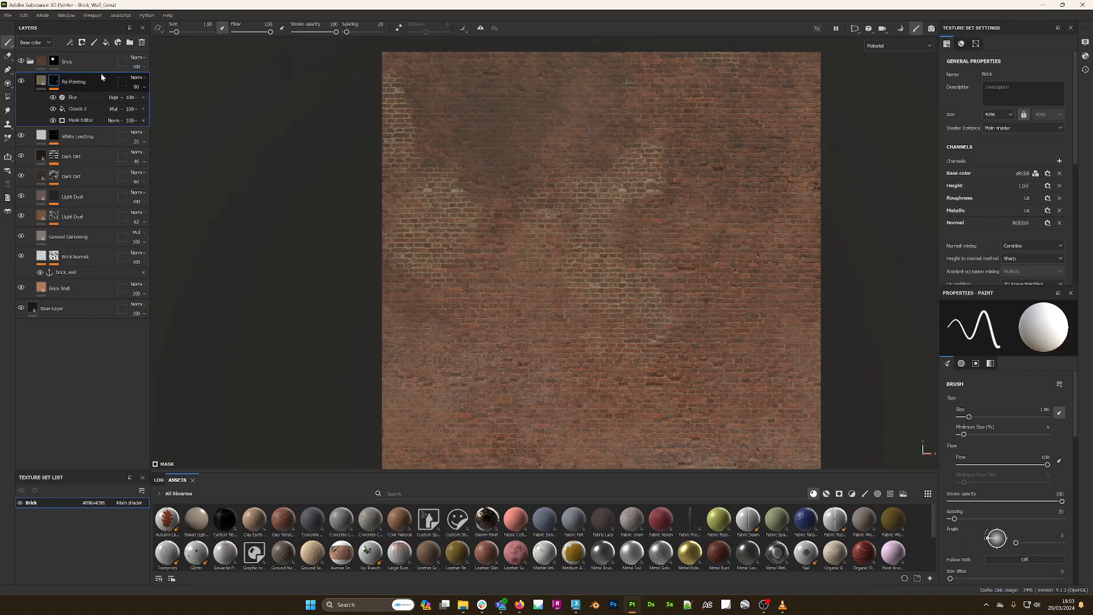
click(106, 42)
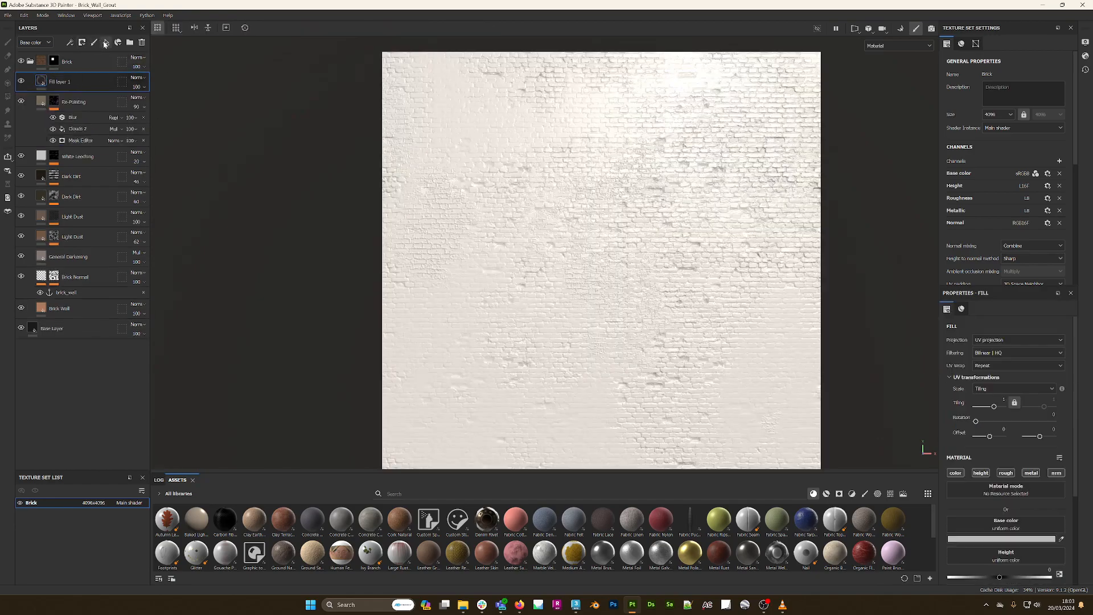
right_click(43, 81)
click(81, 97)
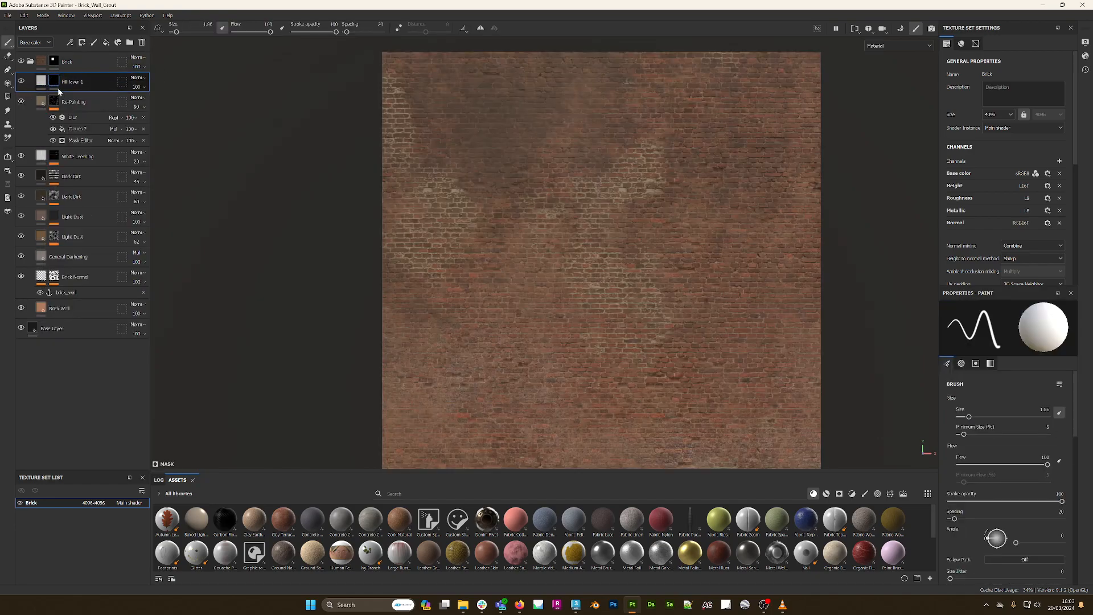
Step: Add a generator to the new fill layer's mask and choose Mask Editor for it
right_click(52, 80)
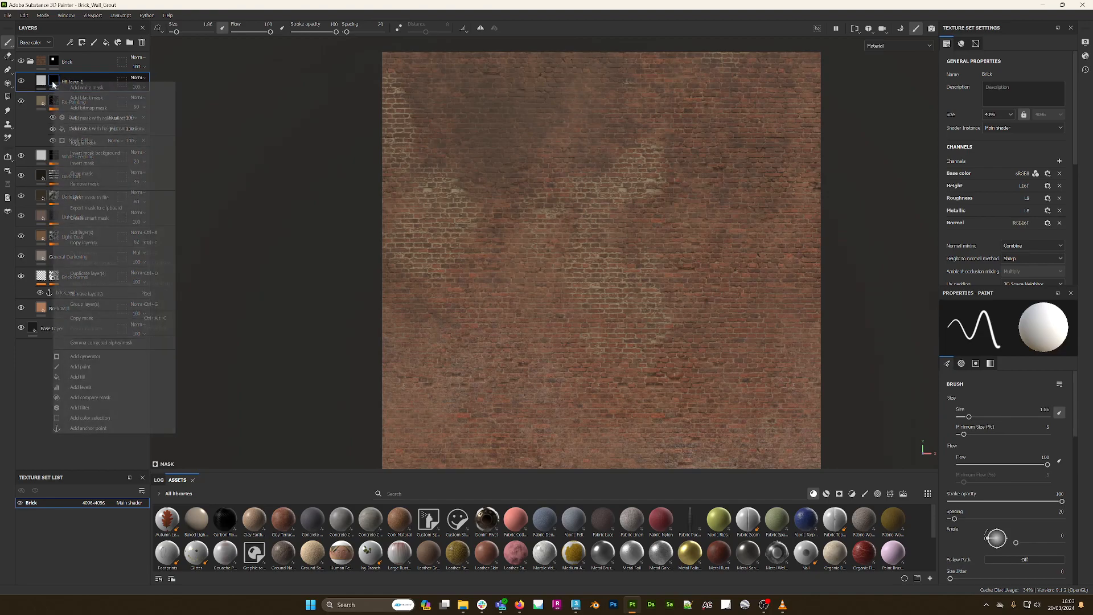
click(105, 356)
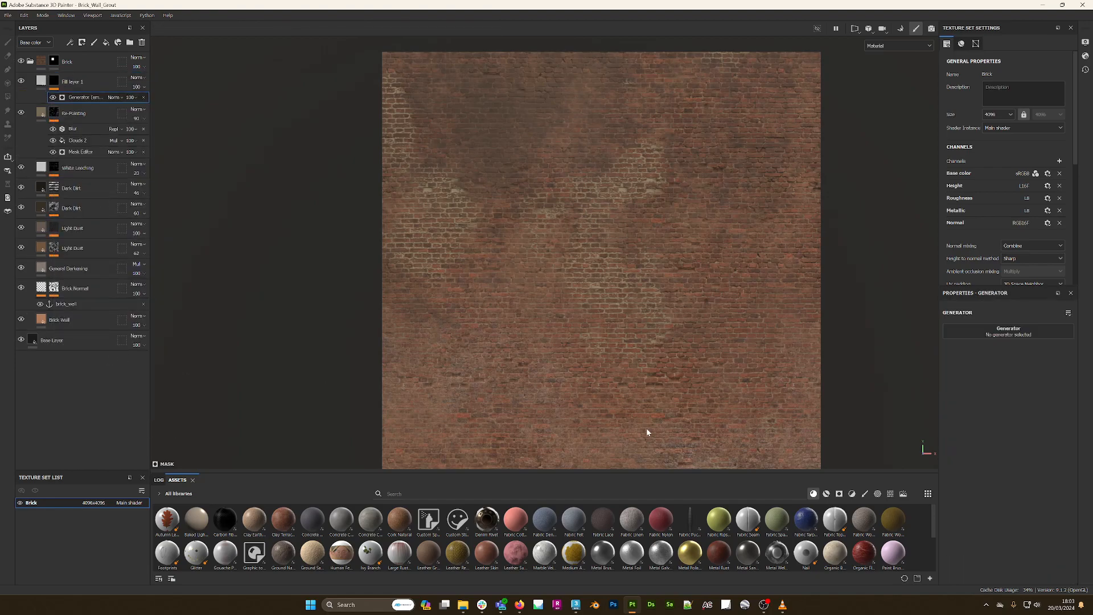
click(1017, 329)
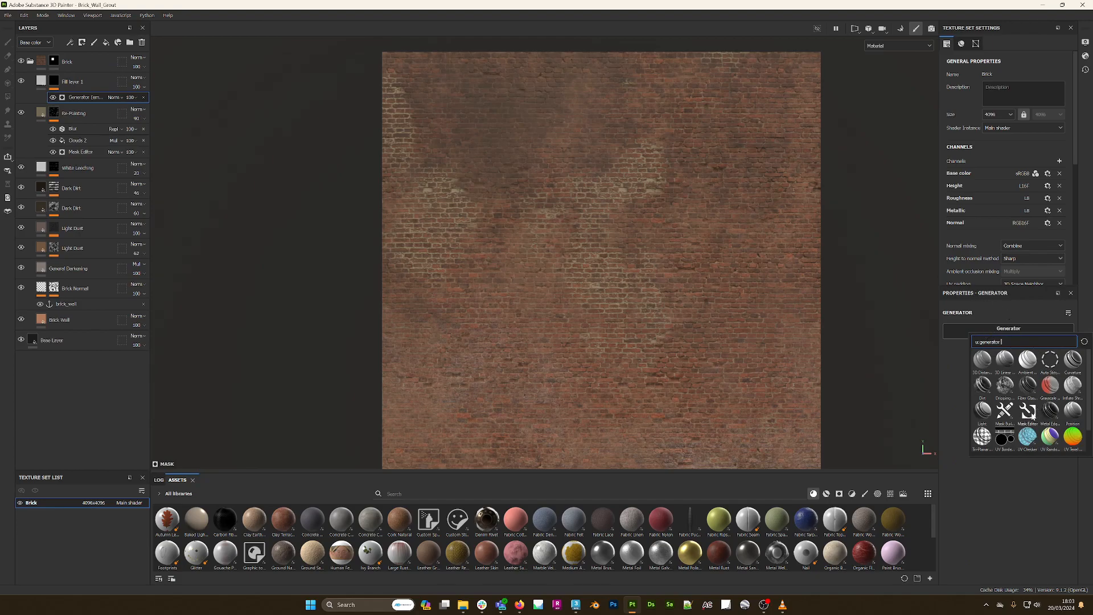
click(1028, 411)
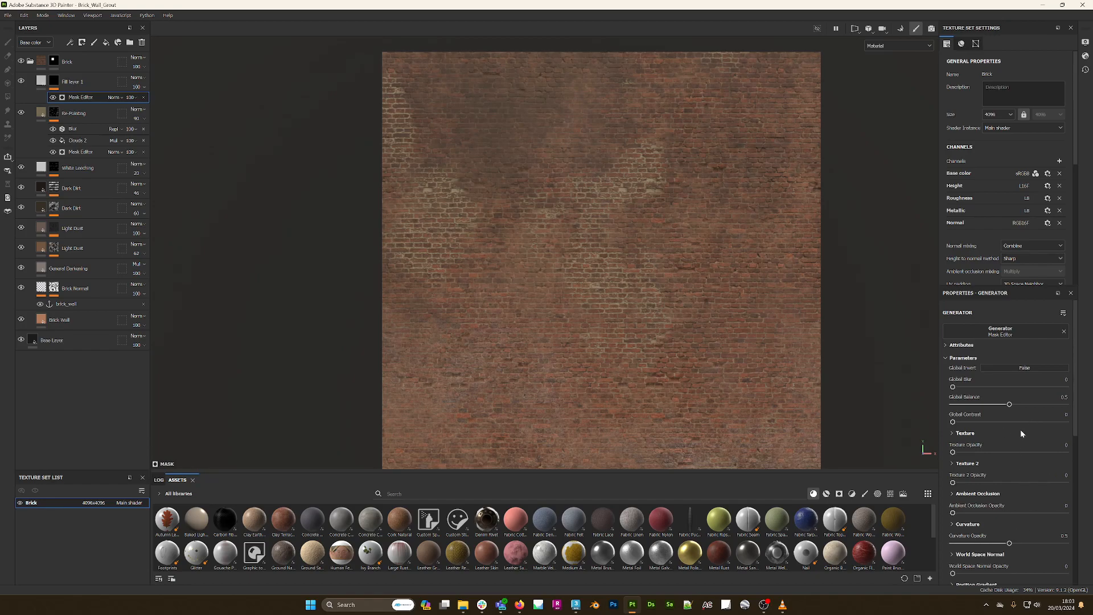
Step: Set Micro Normal to True in the new Mask Editor's Micro Details
scroll(1019, 439, down, 5)
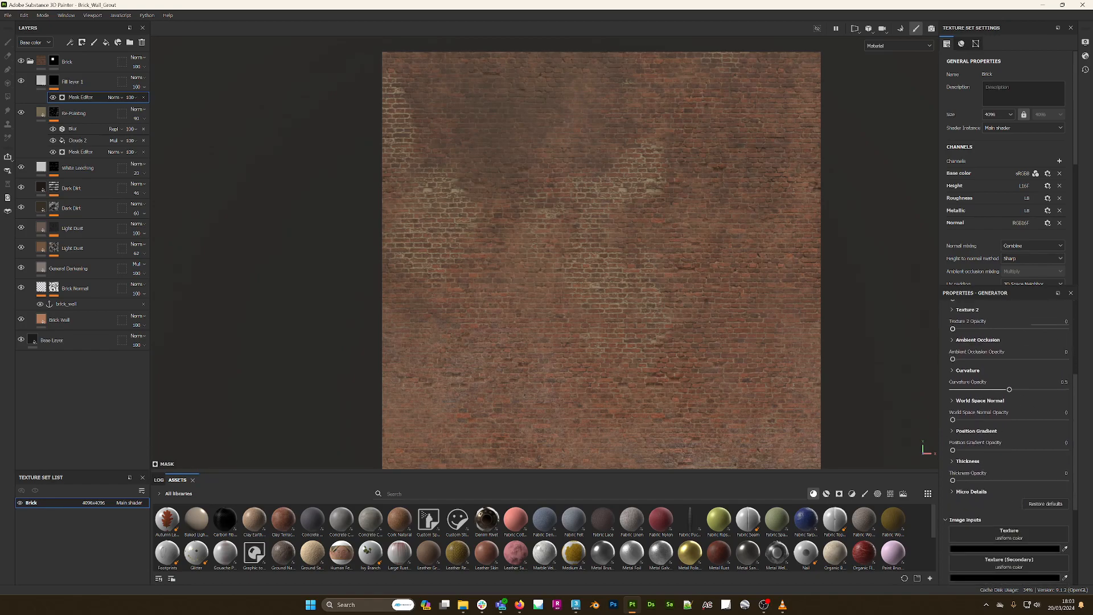
scroll(1030, 476, down, 2)
click(949, 438)
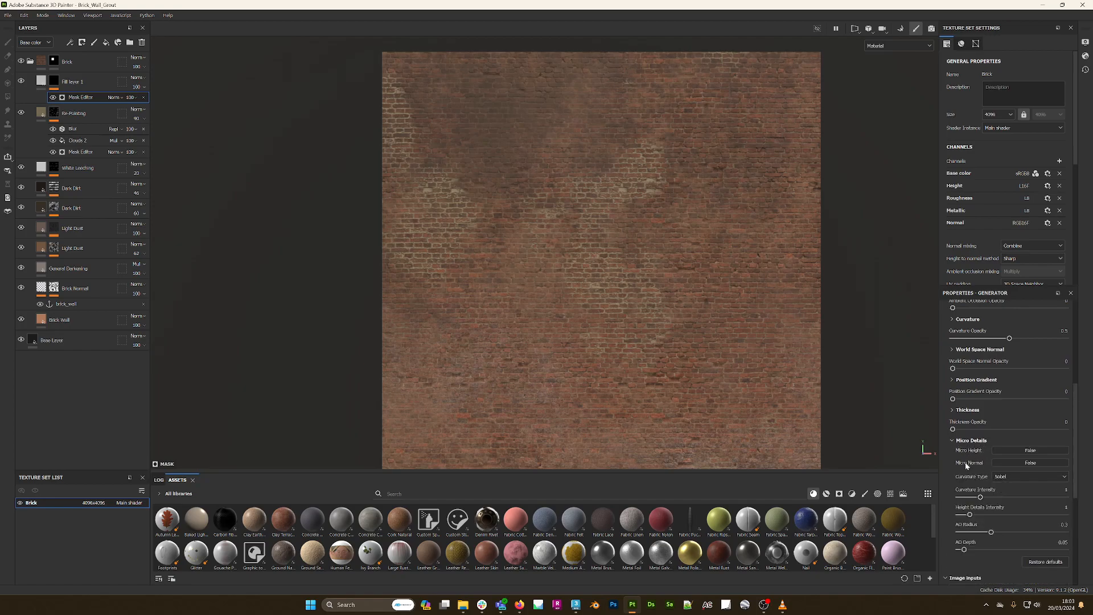
click(1013, 462)
Step: Assign the brick_wall anchor point to the new Mask Editor's Micro Normal input with Normal as the referenced channel, and inspect the wall
scroll(1020, 419, down, 5)
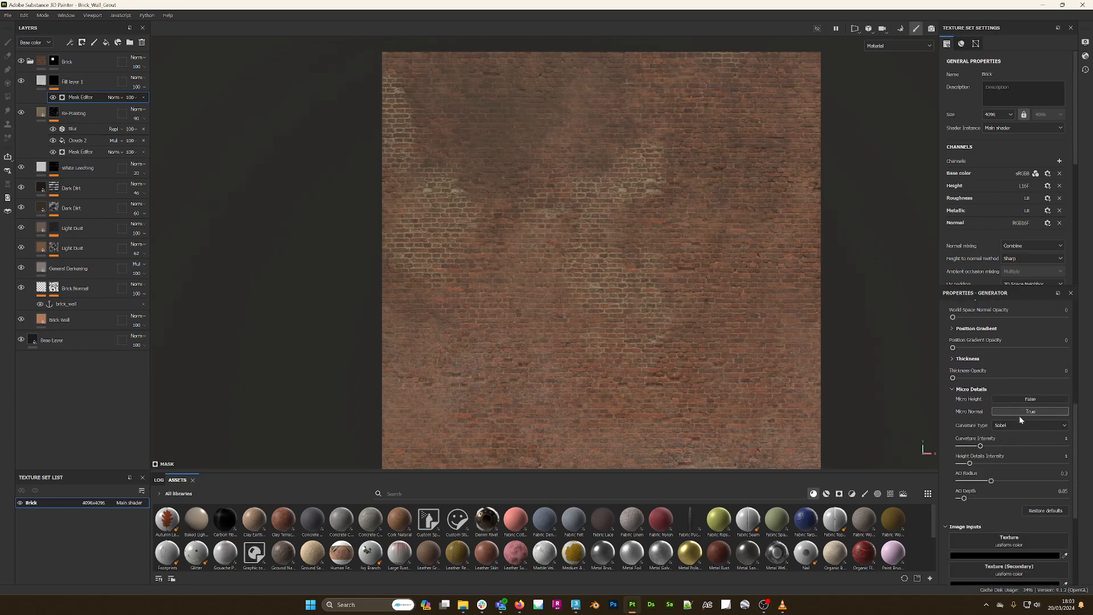
scroll(1019, 418, down, 1)
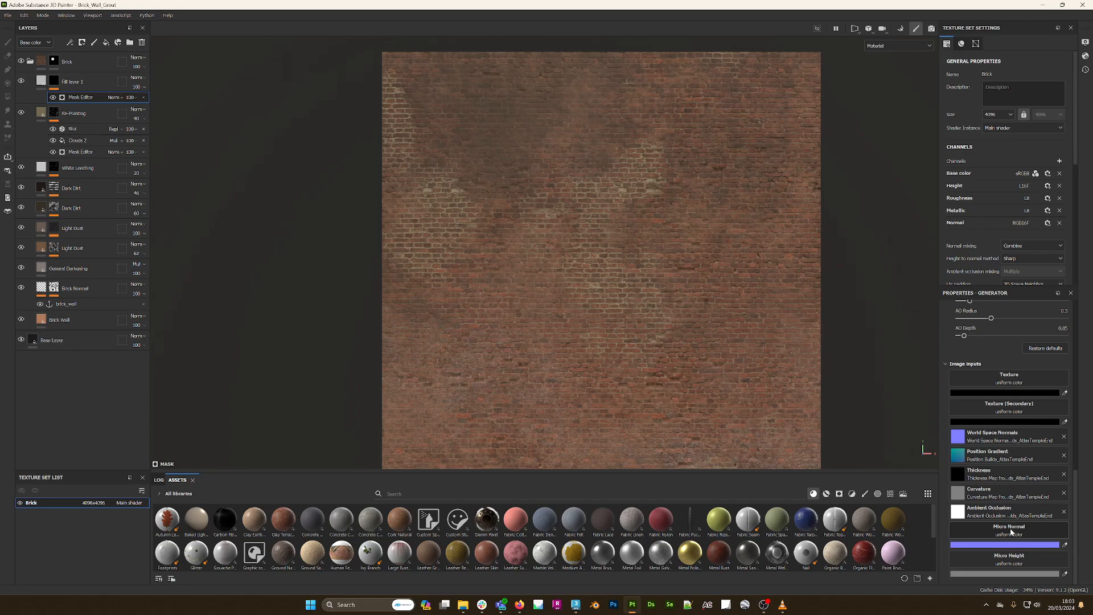
click(1011, 533)
click(1020, 406)
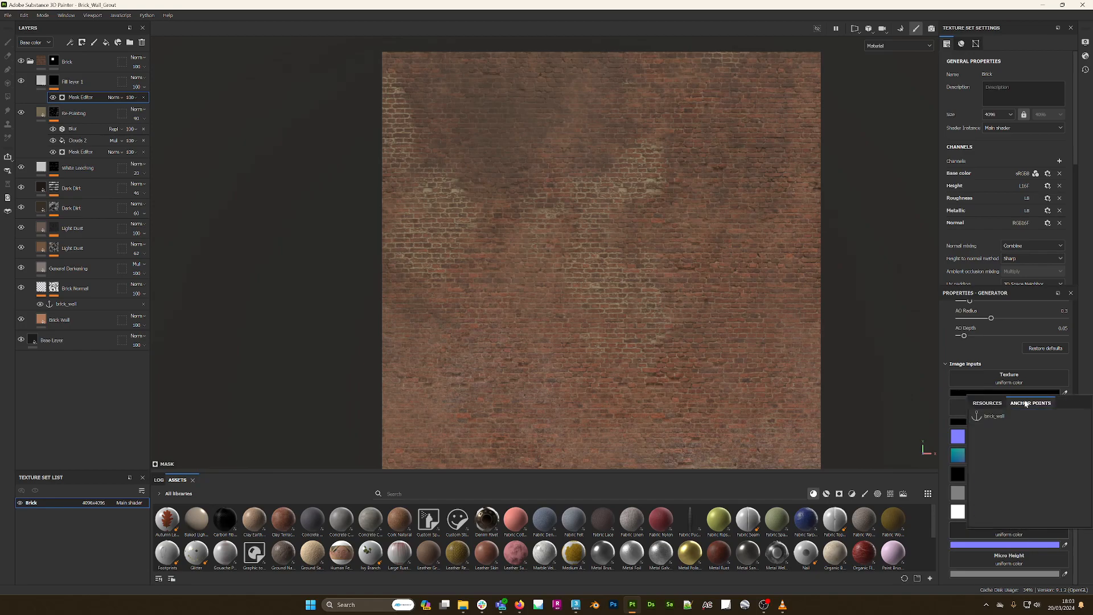
click(989, 416)
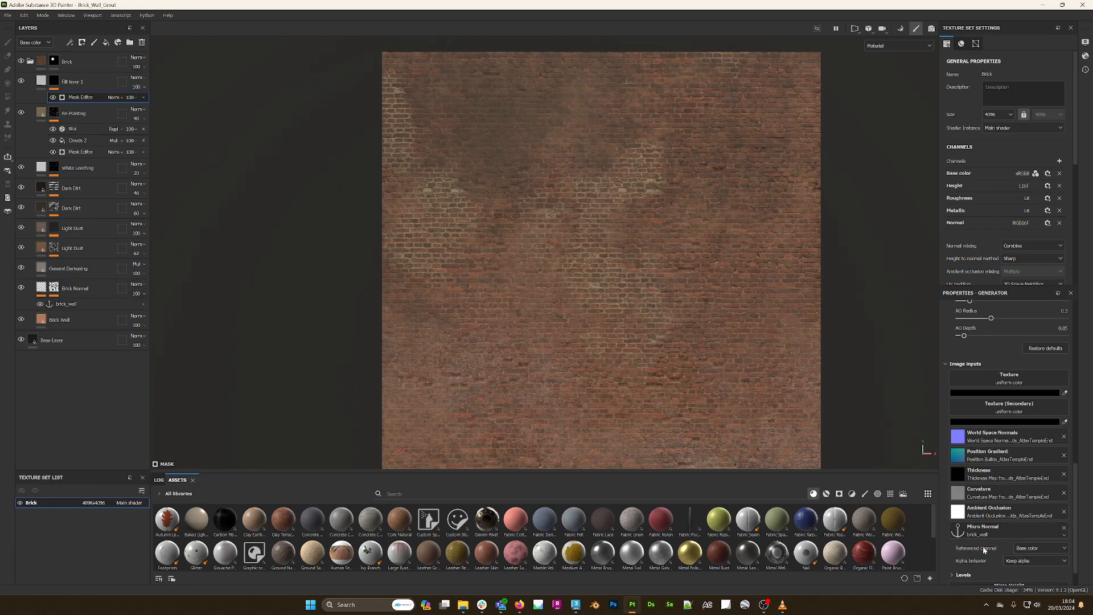
click(1045, 548)
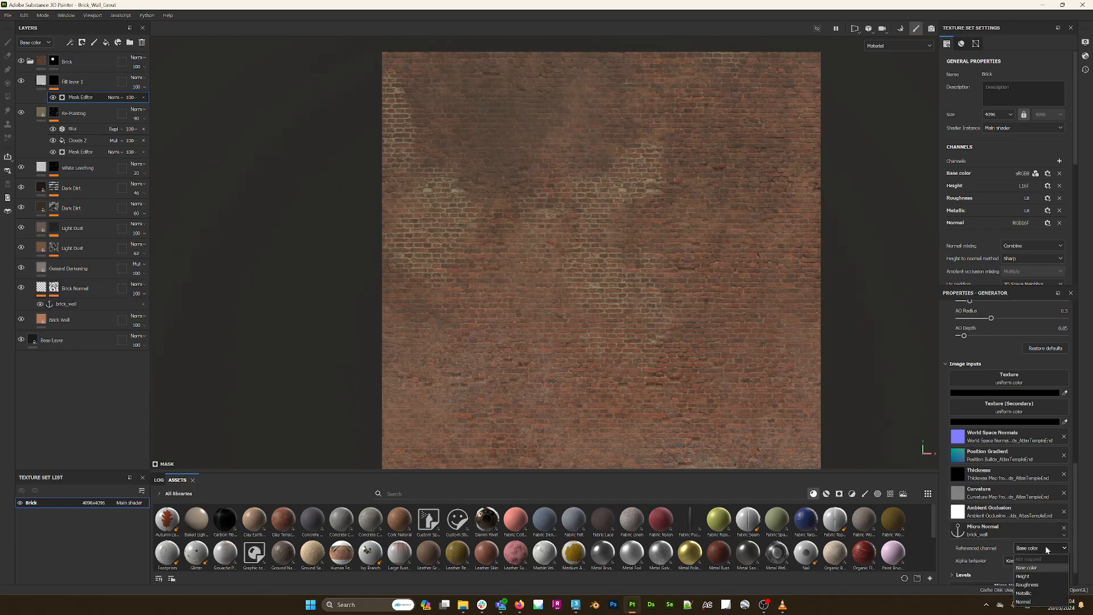
click(1047, 600)
middle_drag(670, 259, 637, 225)
scroll(565, 220, up, 3)
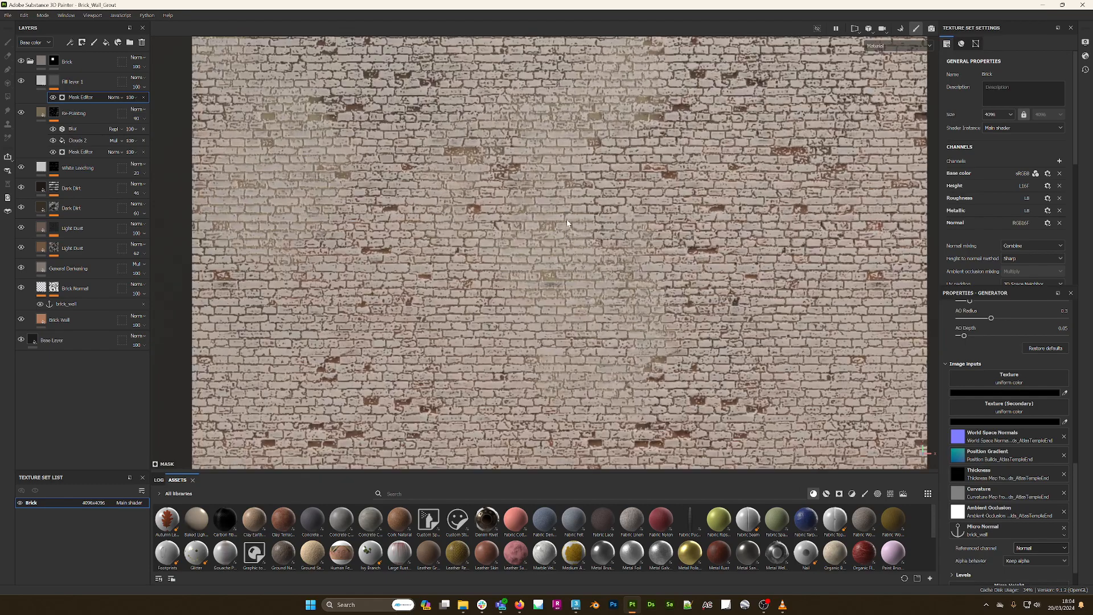
scroll(569, 219, down, 3)
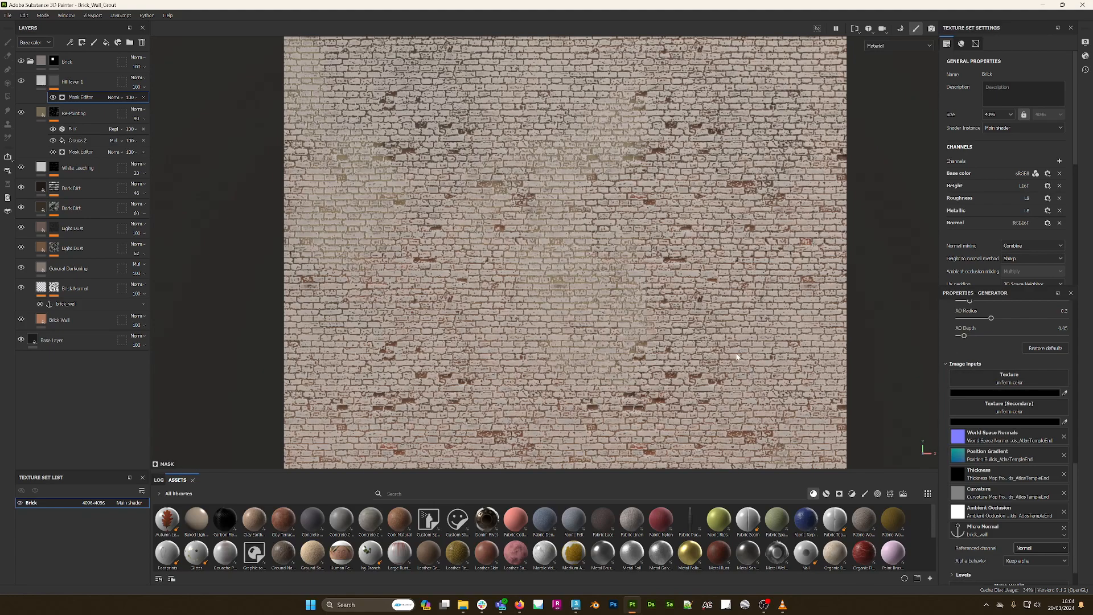
Step: Set Global Invert to True in the new fill layer's Mask Editor and inspect the mortar lines
scroll(1016, 367, up, 5)
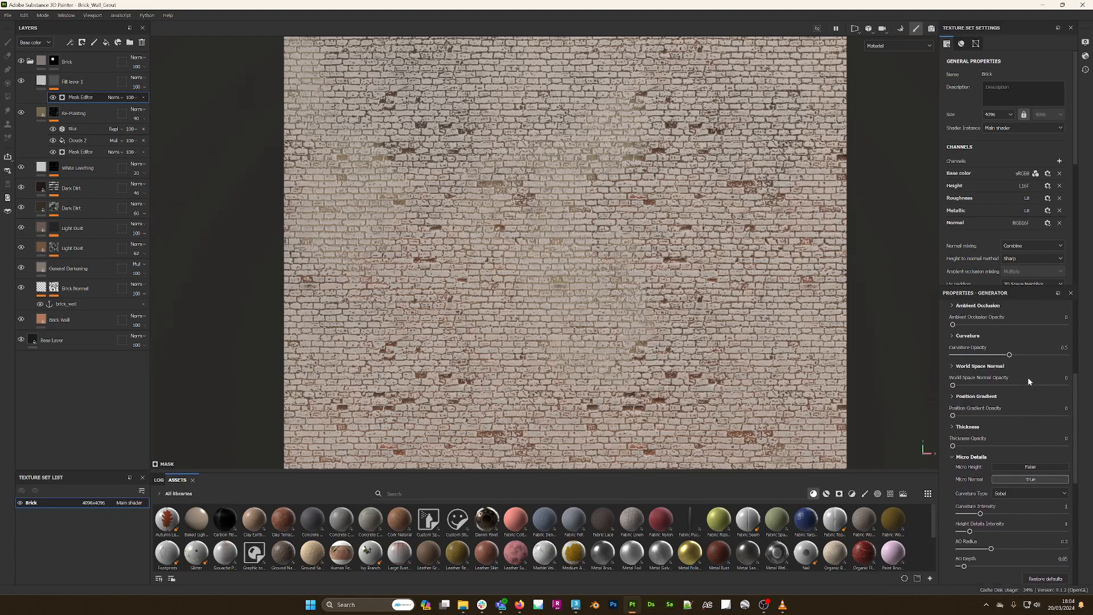
scroll(1030, 448, up, 5)
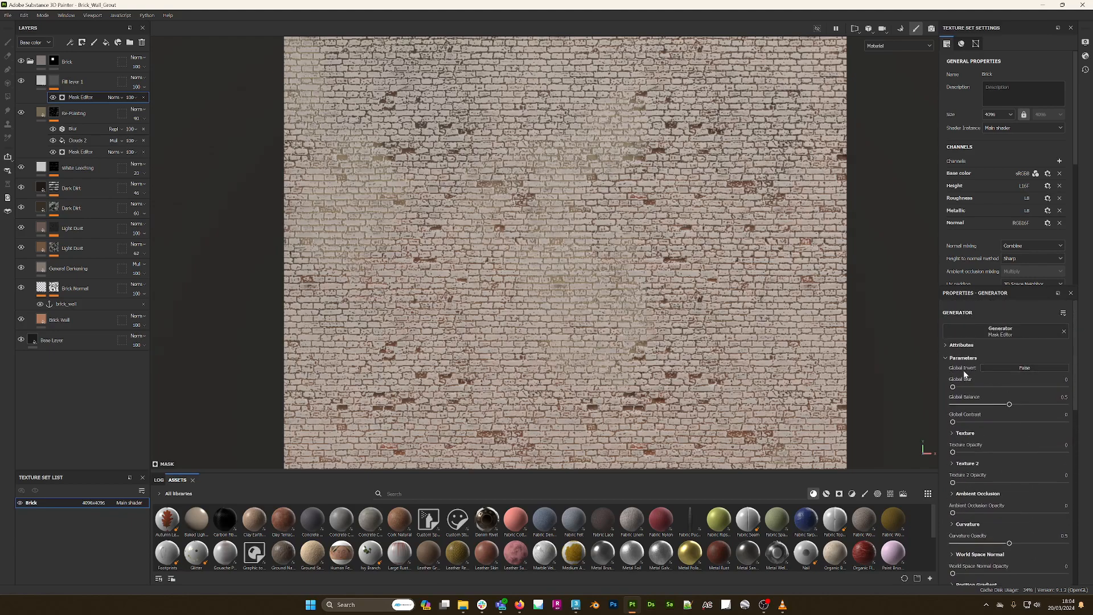
click(1009, 369)
alt+middle_drag(626, 226, 595, 238)
alt+right_drag(491, 224, 558, 263)
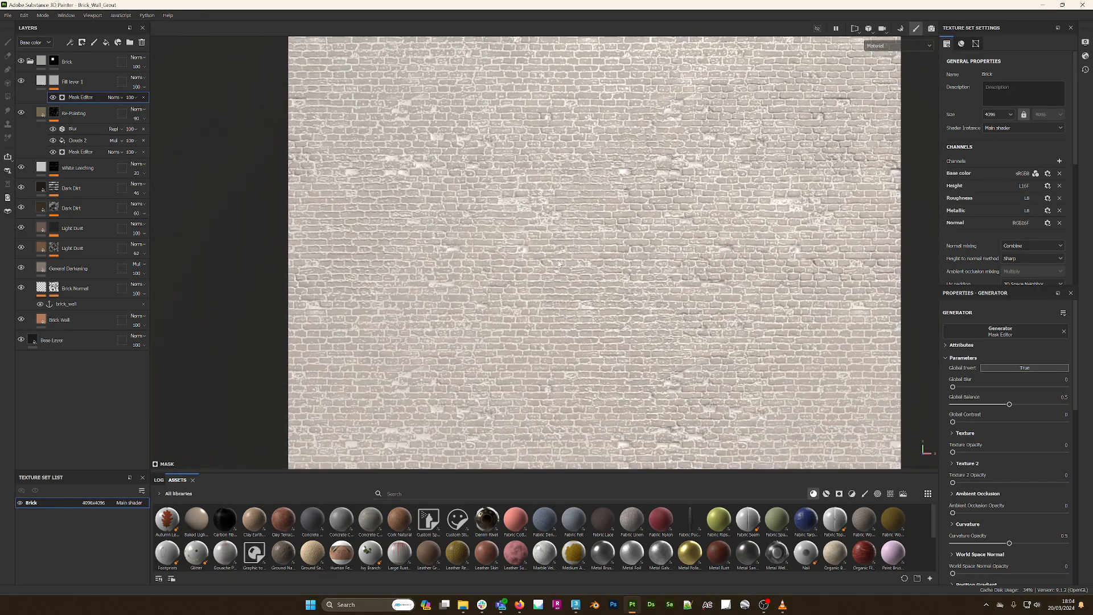
alt+middle_drag(662, 213, 639, 214)
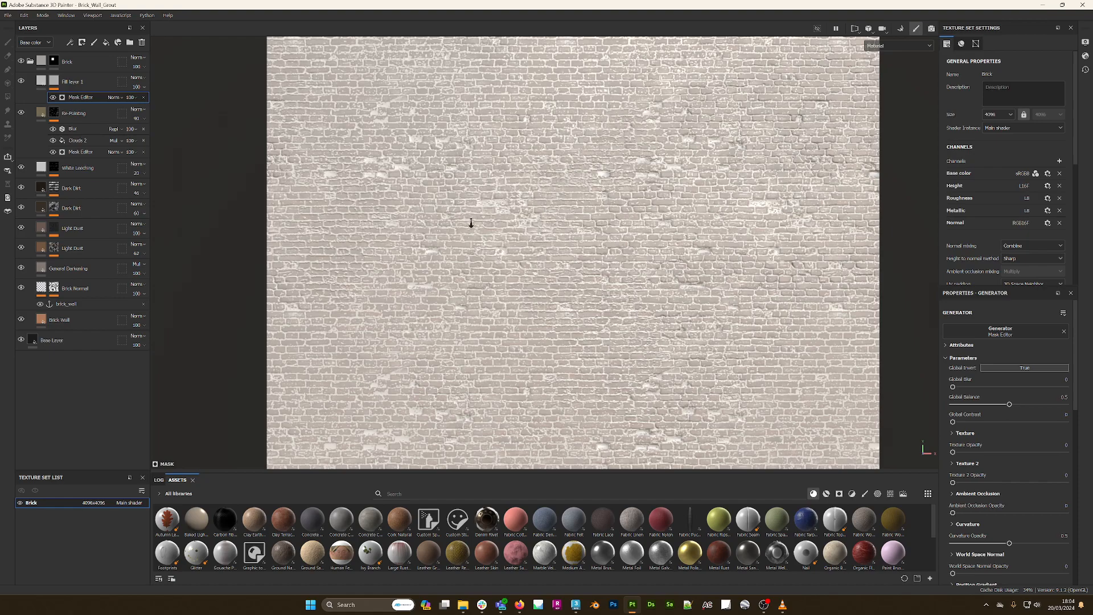
scroll(473, 224, up, 1)
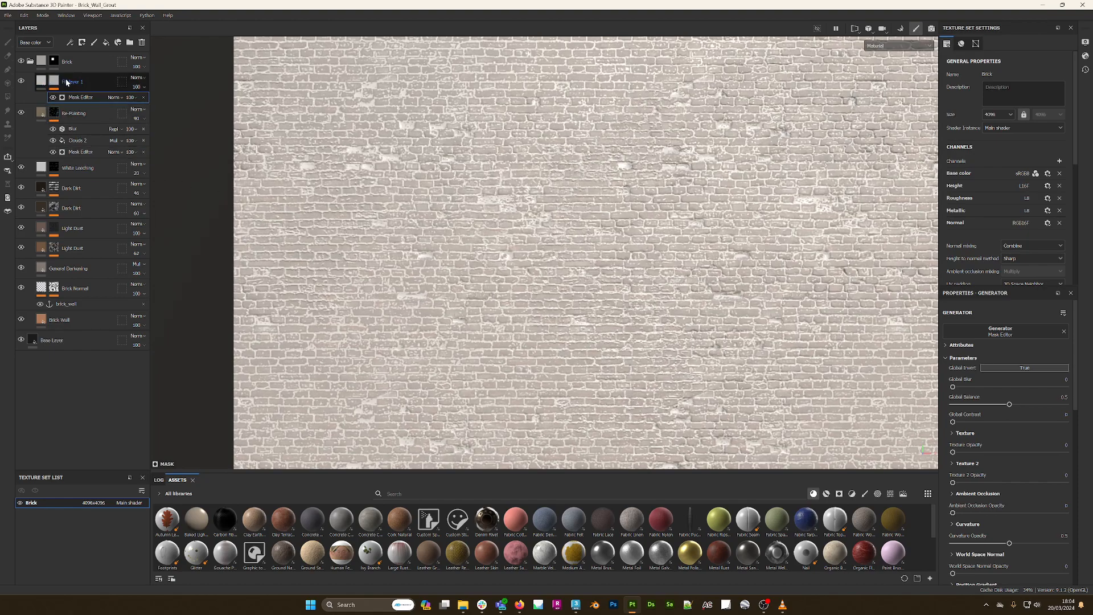
Step: Display only the new fill layer's mask in the viewport and examine its brick and mortar pattern
mouse_move(52, 81)
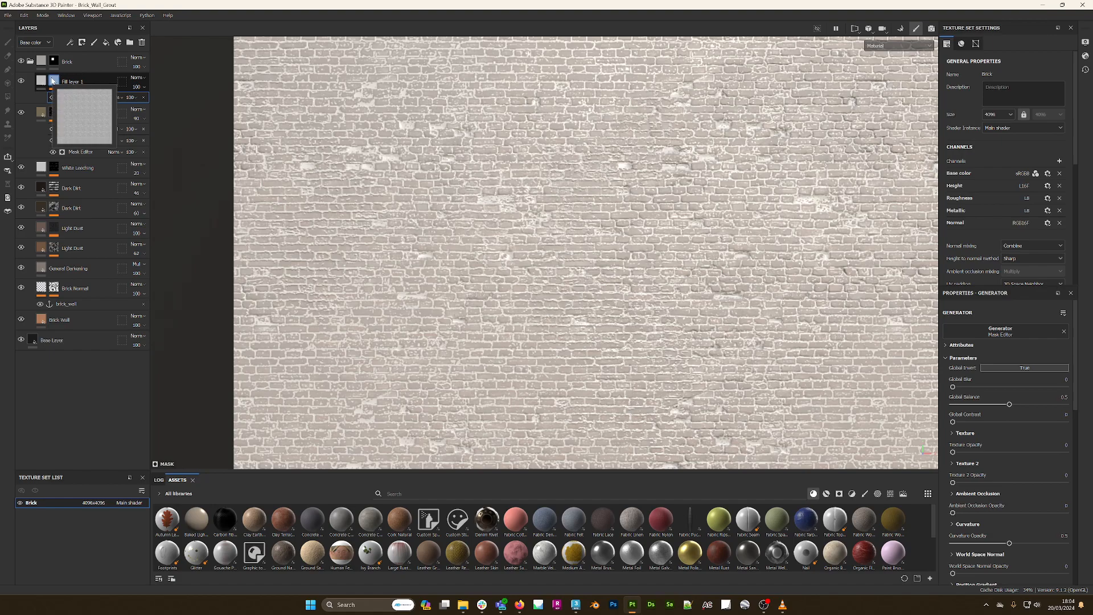
right_click(53, 82)
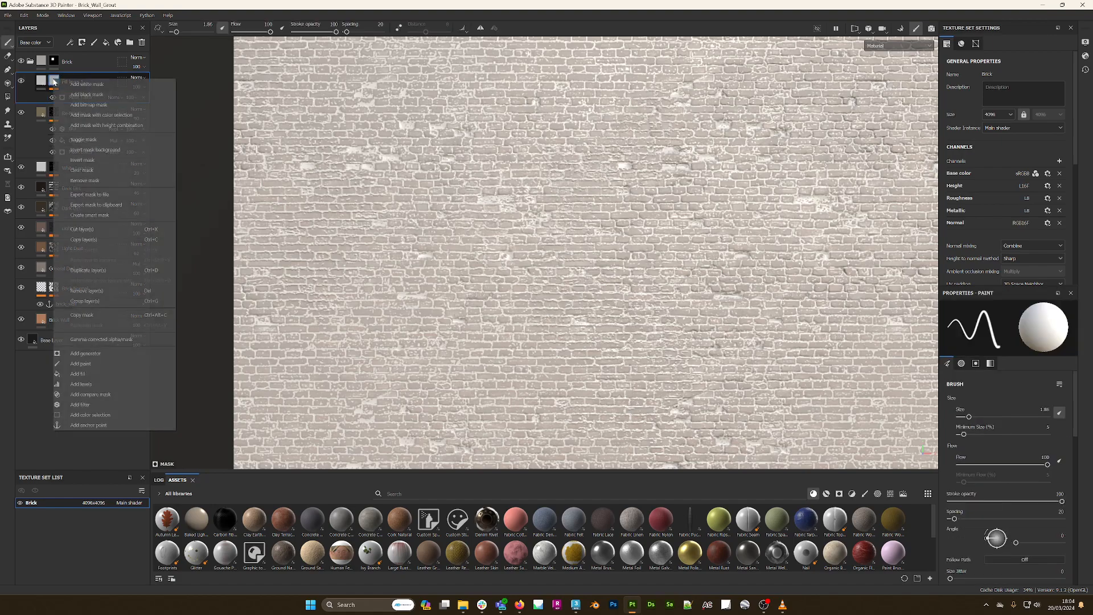
key(Escape)
alt+click(51, 83)
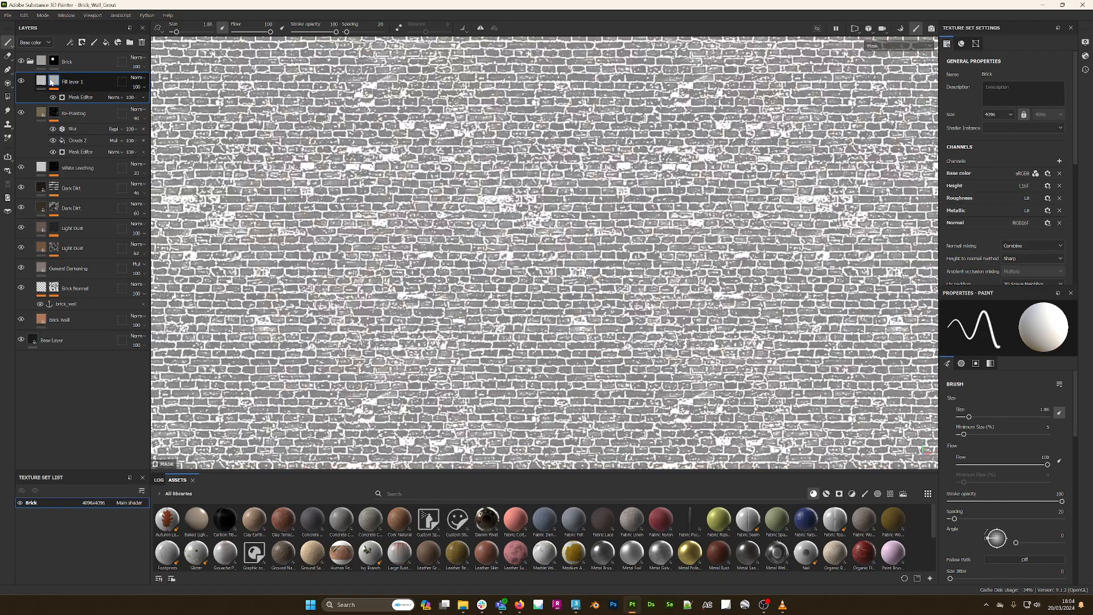
scroll(544, 254, down, 1)
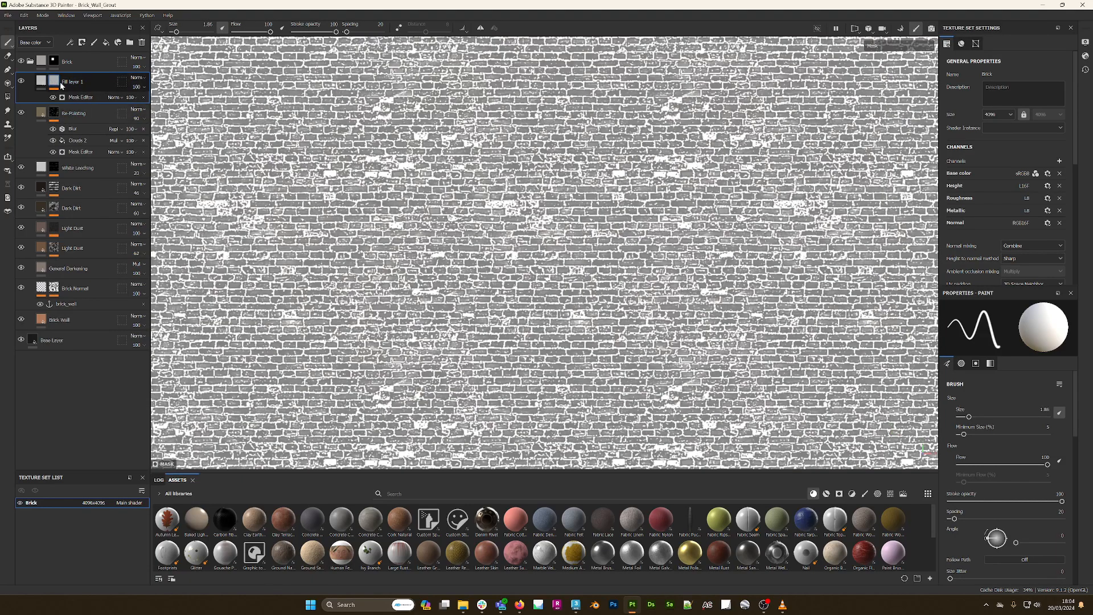
scroll(563, 243, down, 4)
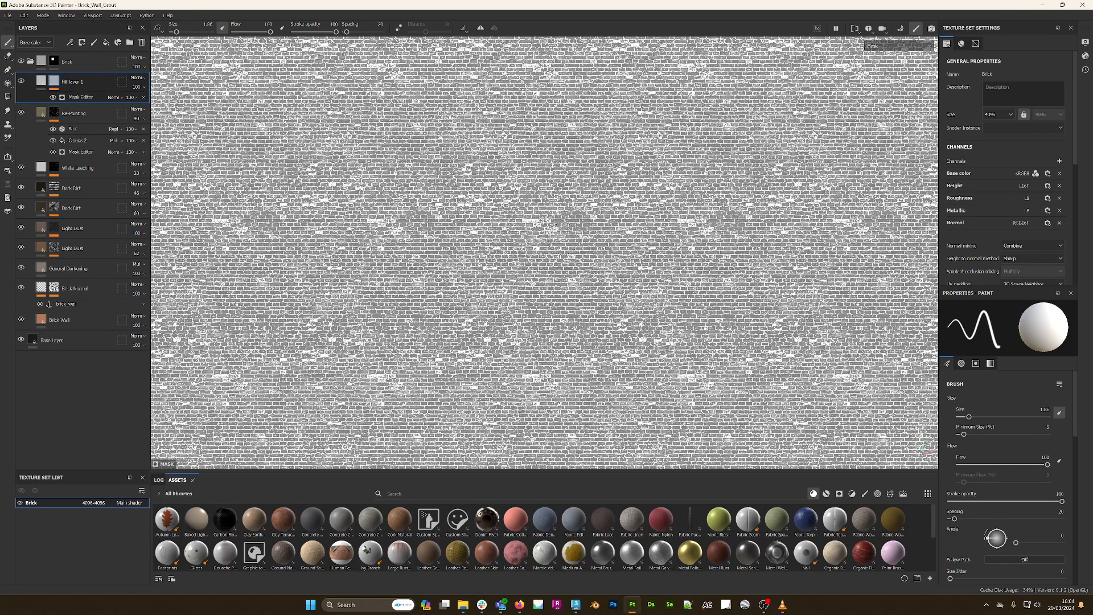
scroll(545, 253, up, 4)
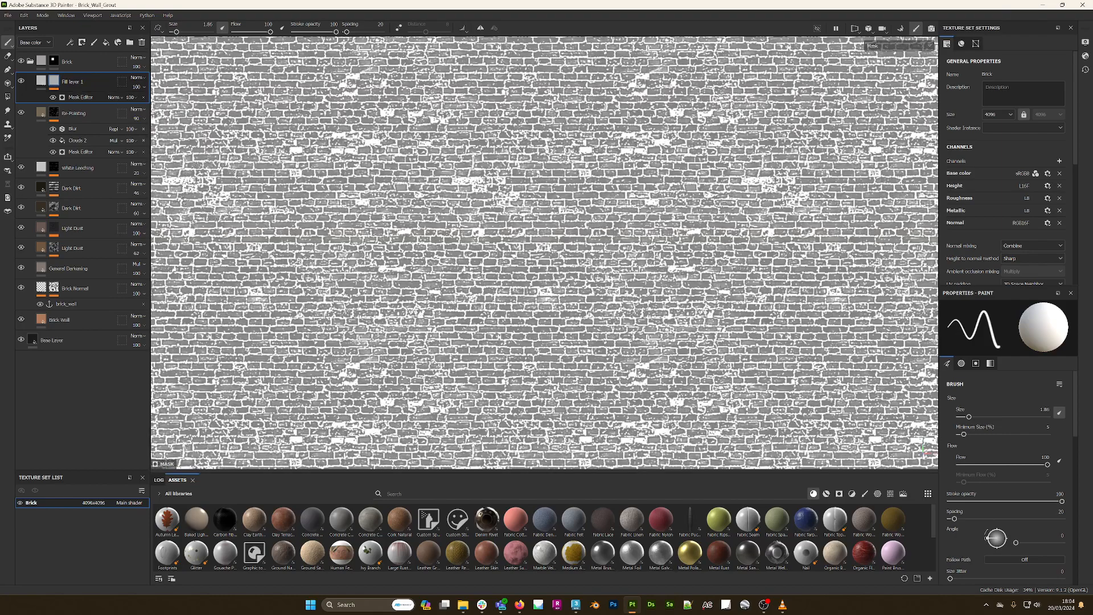
Step: Add a Levels effect above the new fill layer's Mask Editor and raise its input black point to 0.504
click(79, 98)
right_click(79, 98)
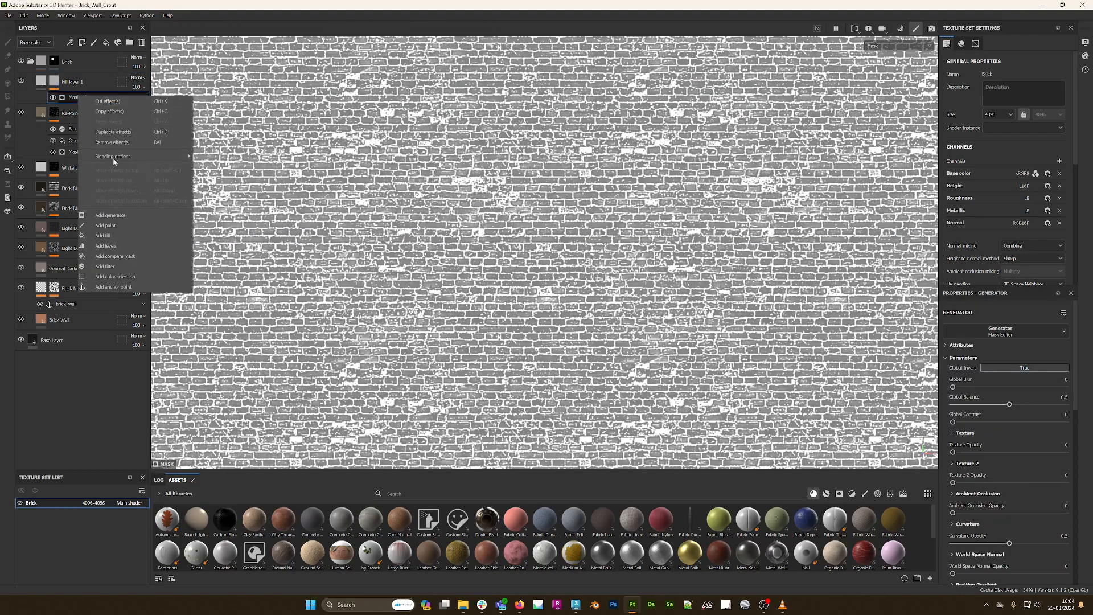
click(106, 246)
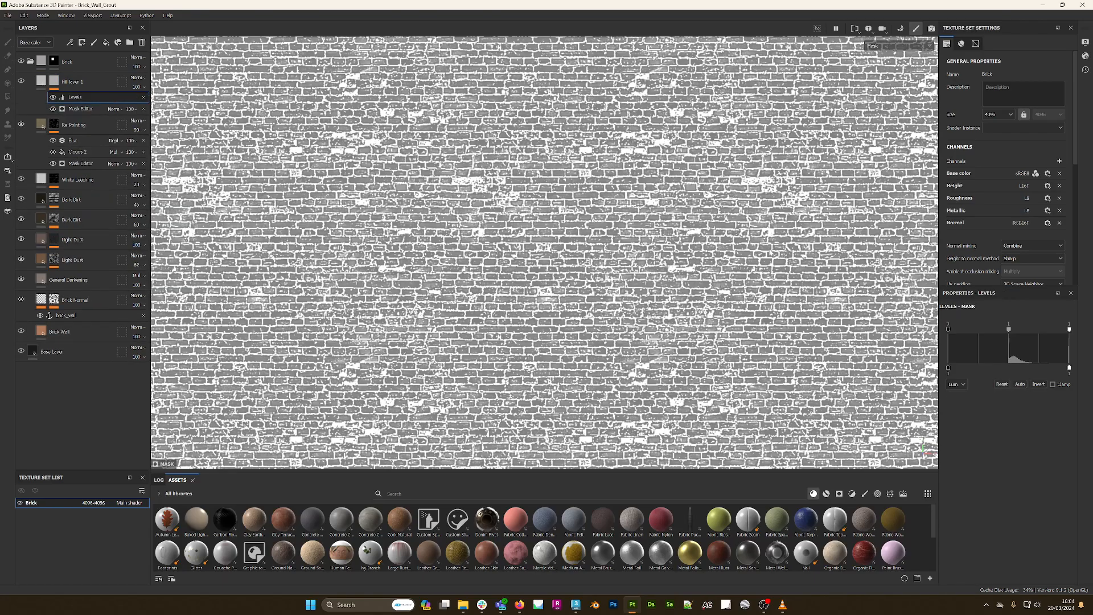
drag(947, 328, 1009, 340)
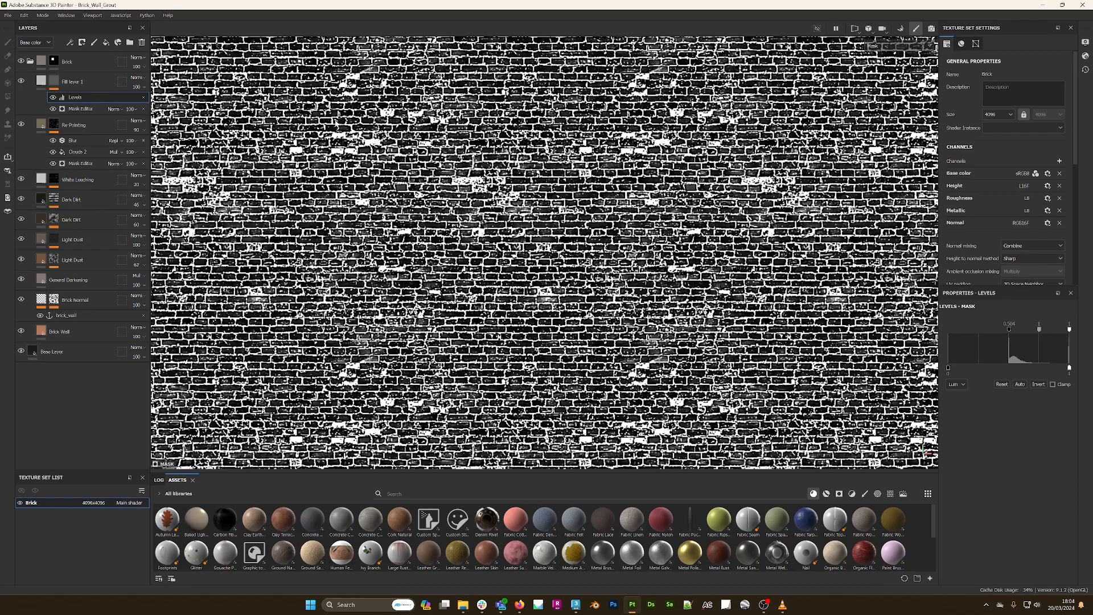
Step: Return the viewport to the full material display and raise the Levels effect's input black point to 0.813 on the new fill layer's mask
key(m)
key(f)
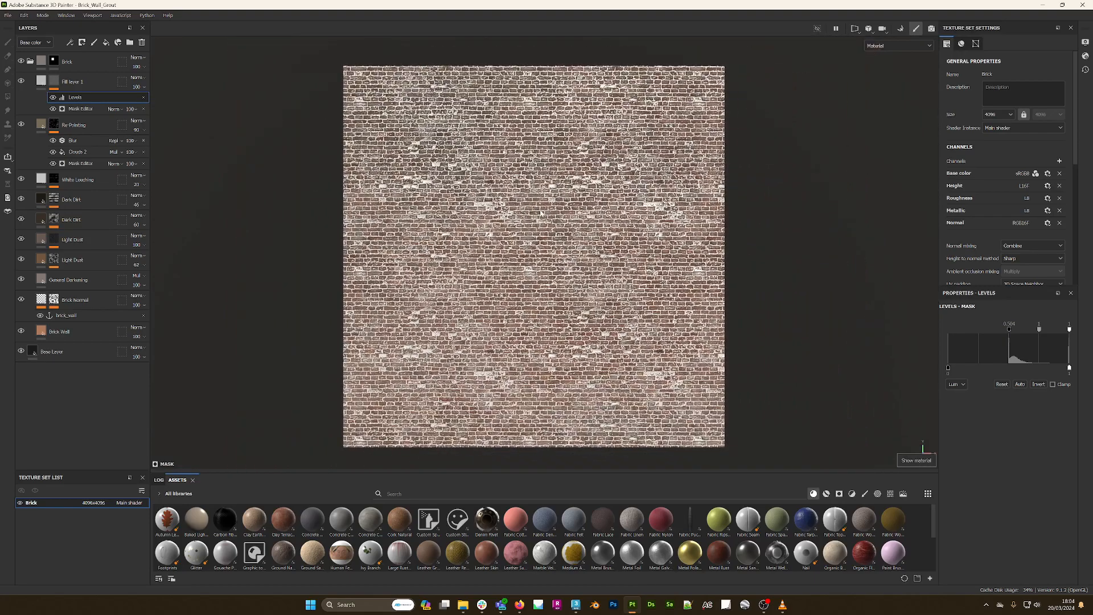
scroll(464, 211, up, 2)
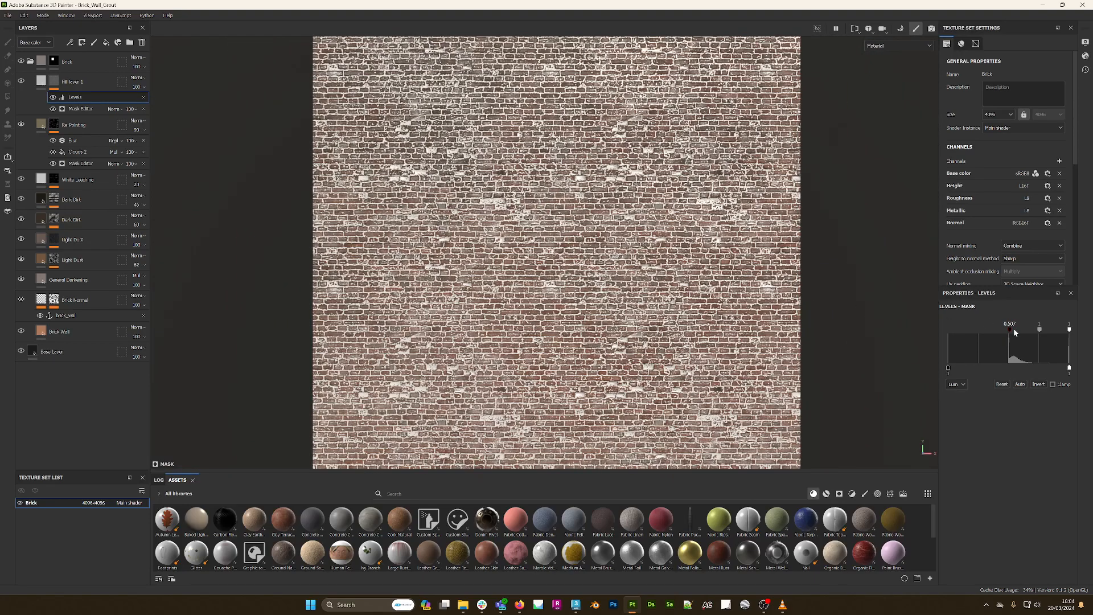
drag(1012, 328, 1038, 330)
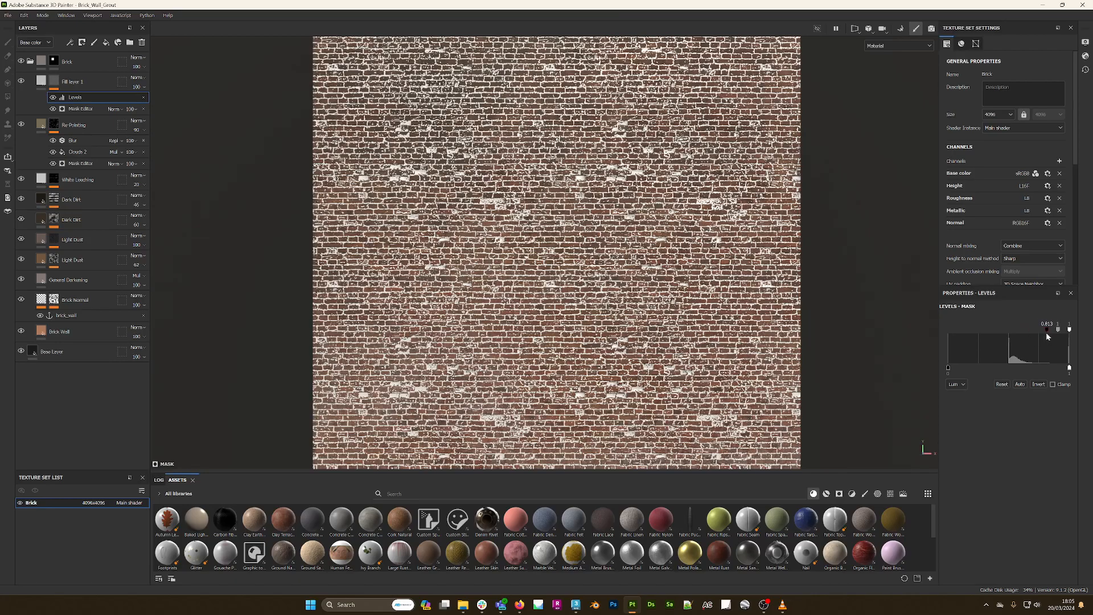
Step: Toggle the new fill layer's visibility off and on and examine its isolated grout lines close up
scroll(409, 216, up, 1)
click(21, 81)
click(23, 82)
scroll(670, 247, up, 6)
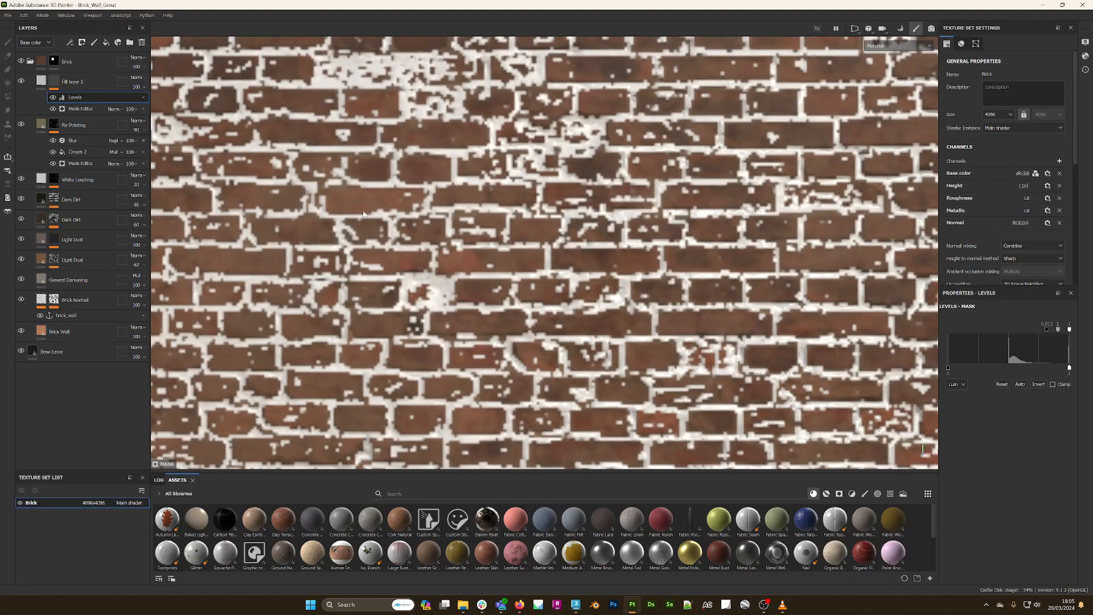
Step: Delete the new fill layer together with its Levels and Mask Editor effects
scroll(574, 192, down, 8)
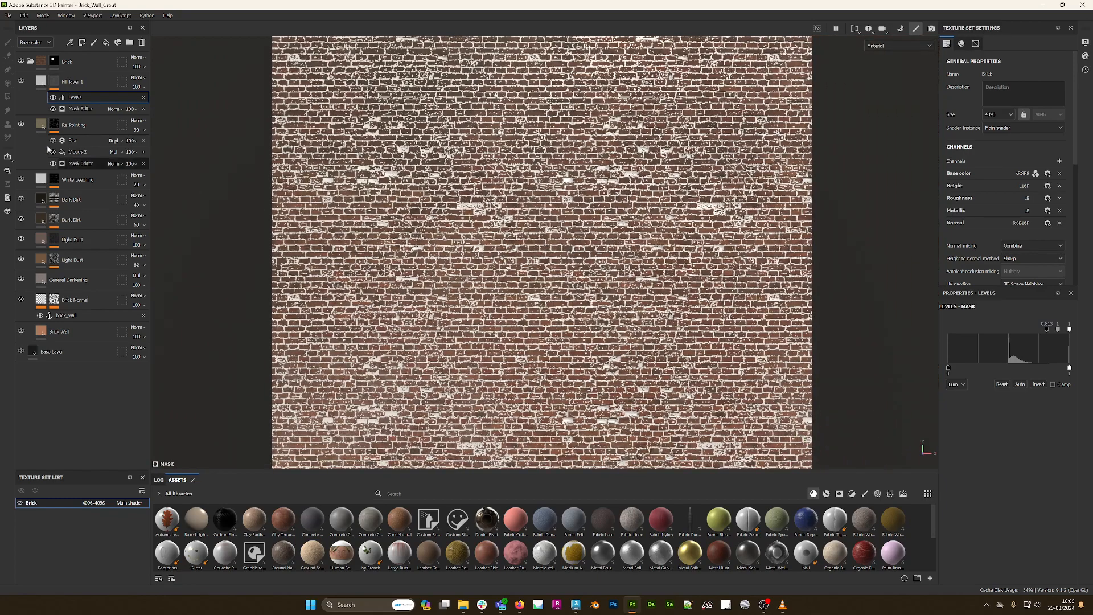
click(104, 84)
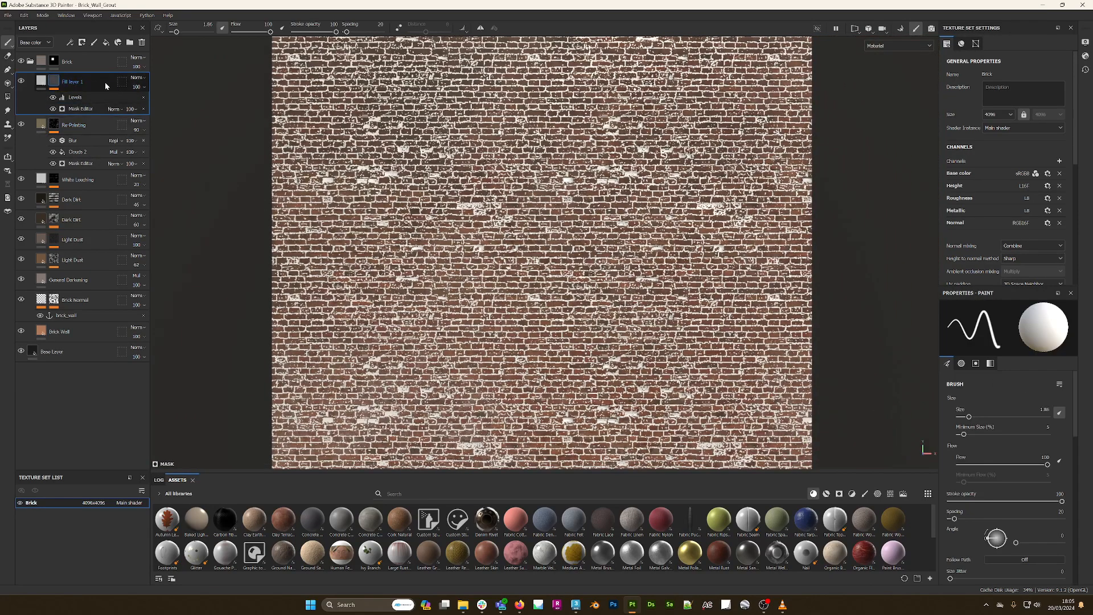
key(Delete)
Step: Toggle the Re-Pointing layer's visibility off and on to compare its effect on the mortar, and examine the whole wall
scroll(544, 215, up, 3)
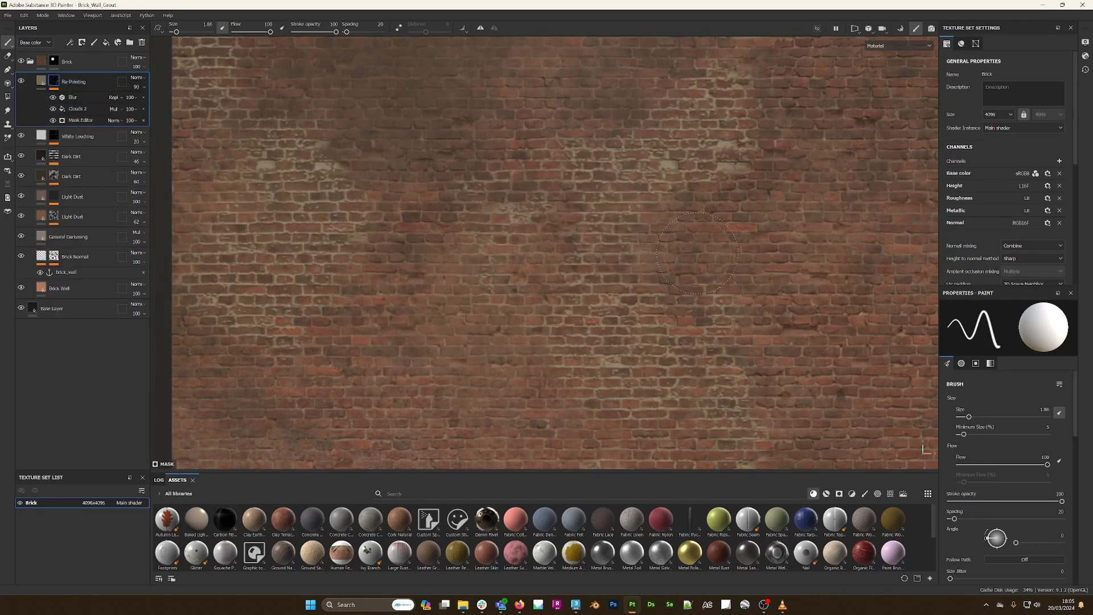
click(20, 82)
click(20, 81)
scroll(689, 213, down, 3)
alt+middle_drag(729, 246, 731, 227)
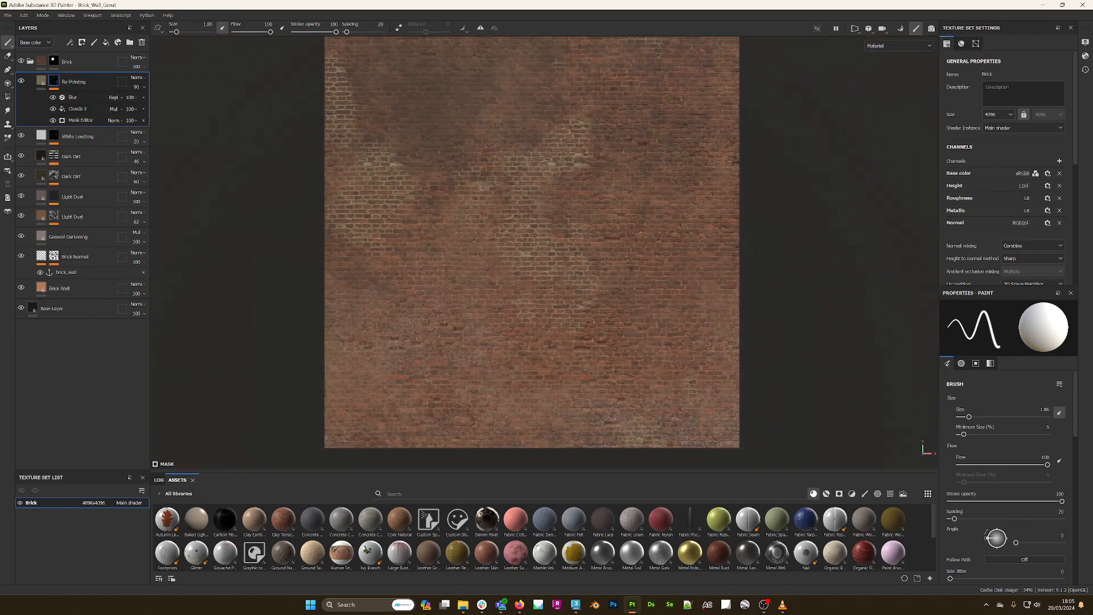
scroll(765, 220, down, 2)
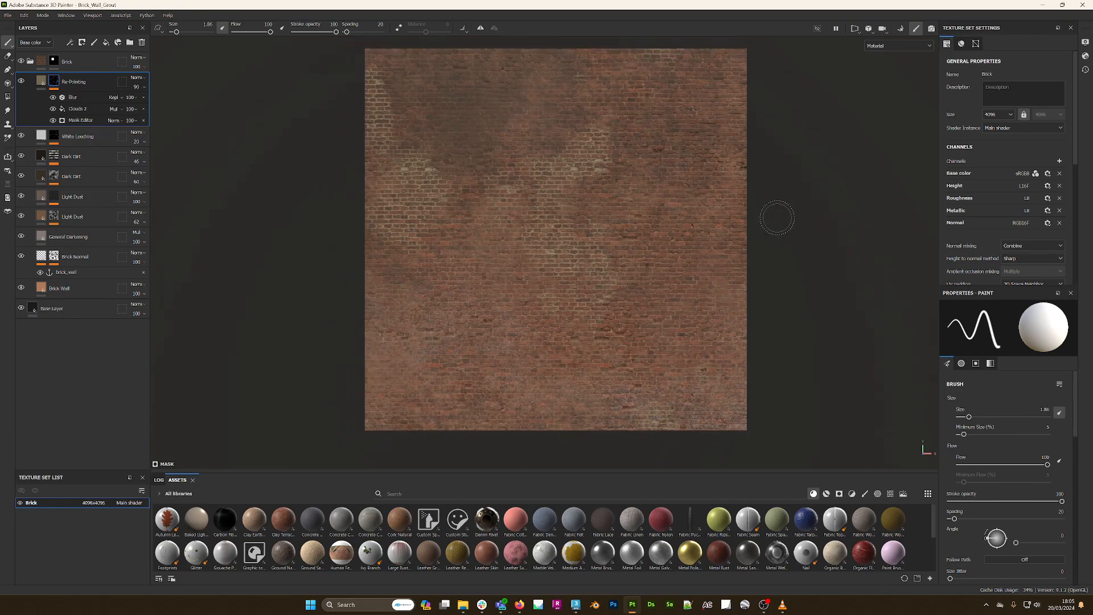